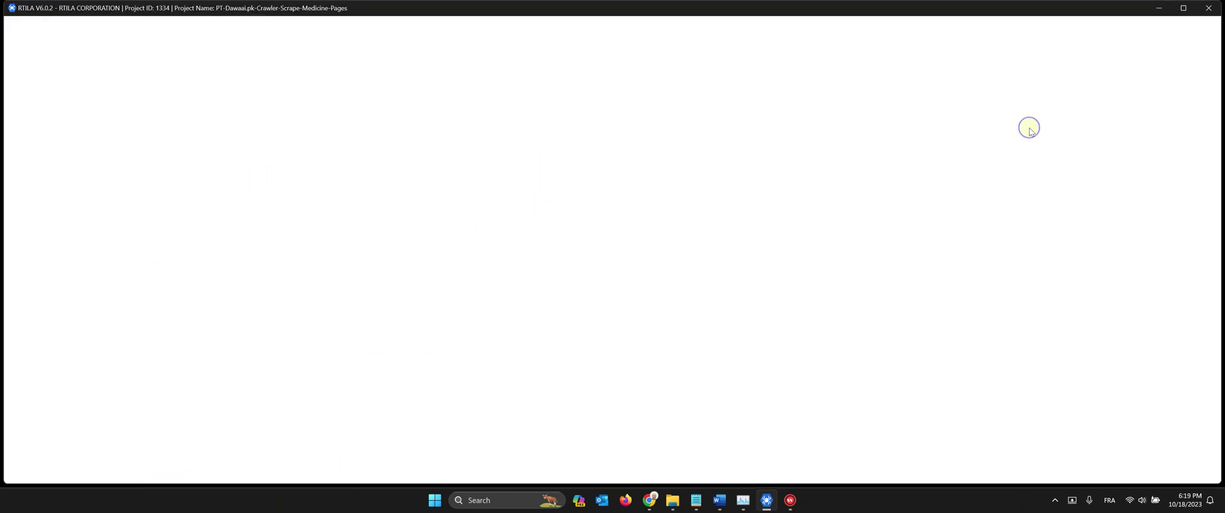
Step: Maximize the project window and look through the listing of medicines starting with A
{"action": "left_click", "coordinate": [1182, 8]}
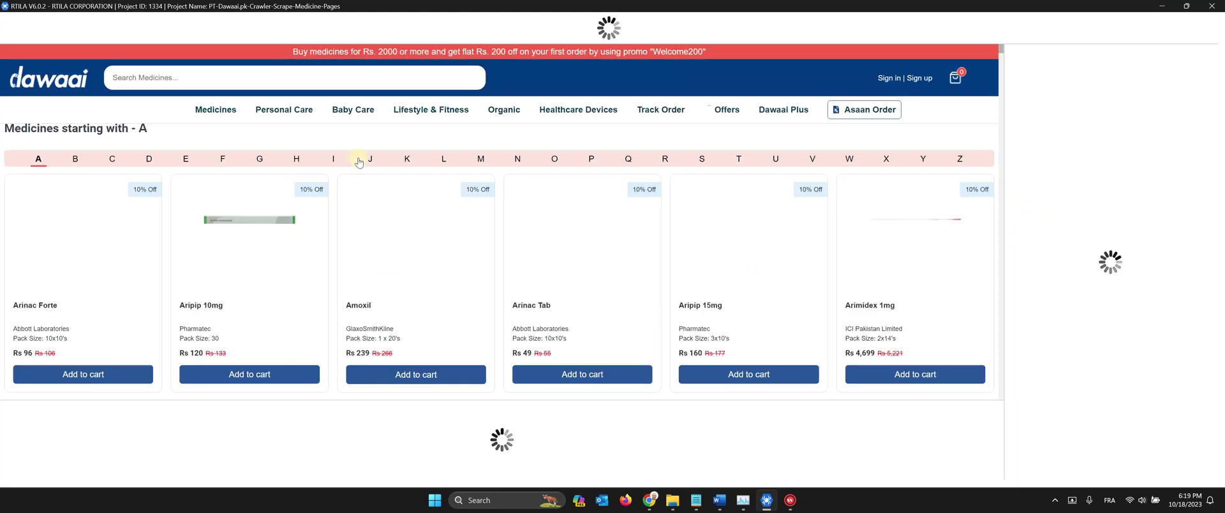
{"action": "scroll", "coordinate": [717, 200], "scroll_direction": "down", "scroll_amount": 4}
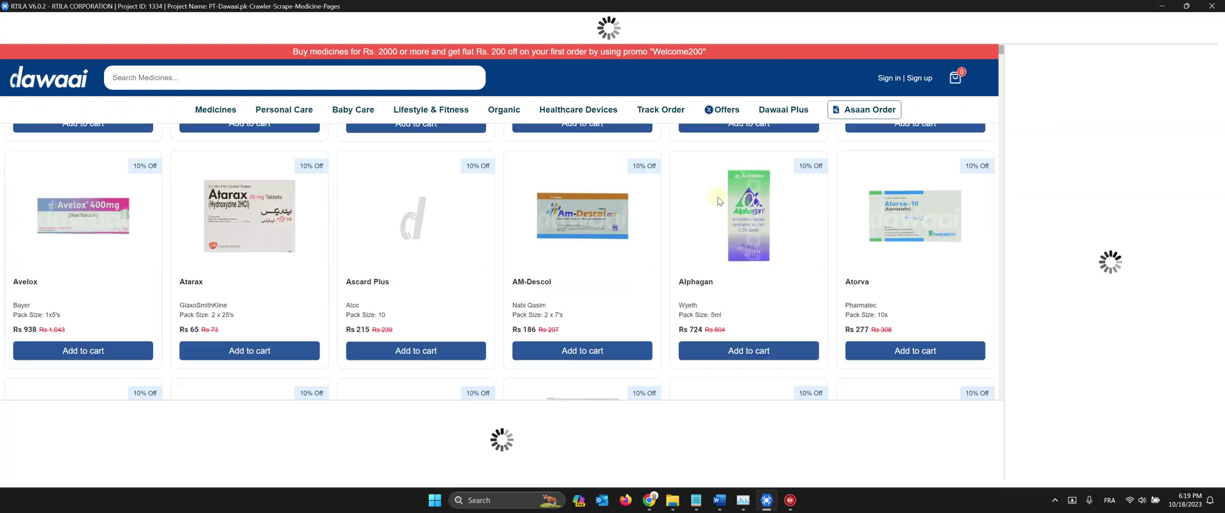
{"action": "scroll", "coordinate": [936, 231], "scroll_direction": "down", "scroll_amount": 3}
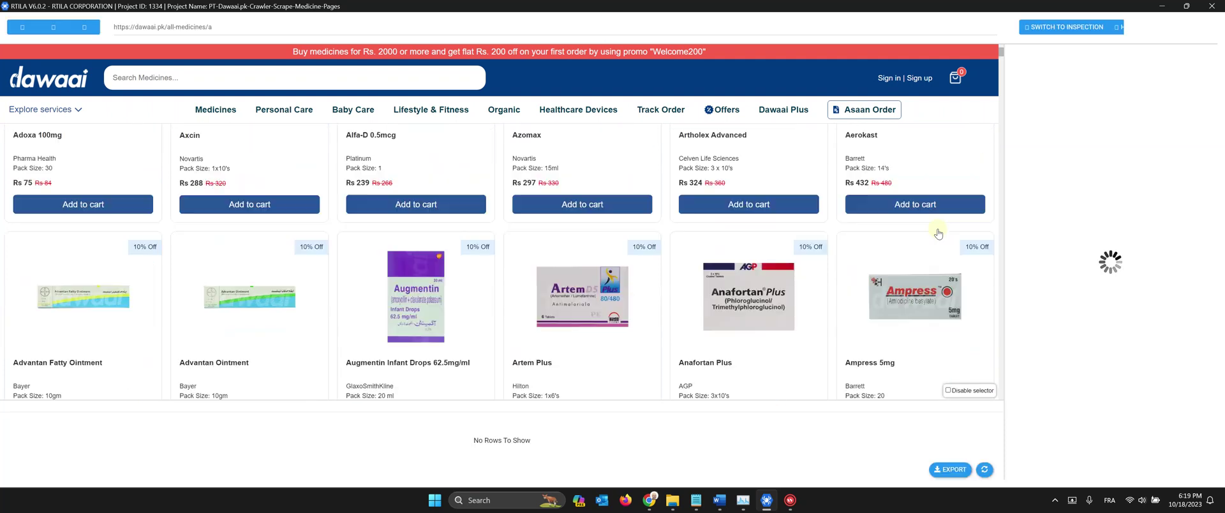
{"action": "scroll", "coordinate": [938, 234], "scroll_direction": "up", "scroll_amount": 1}
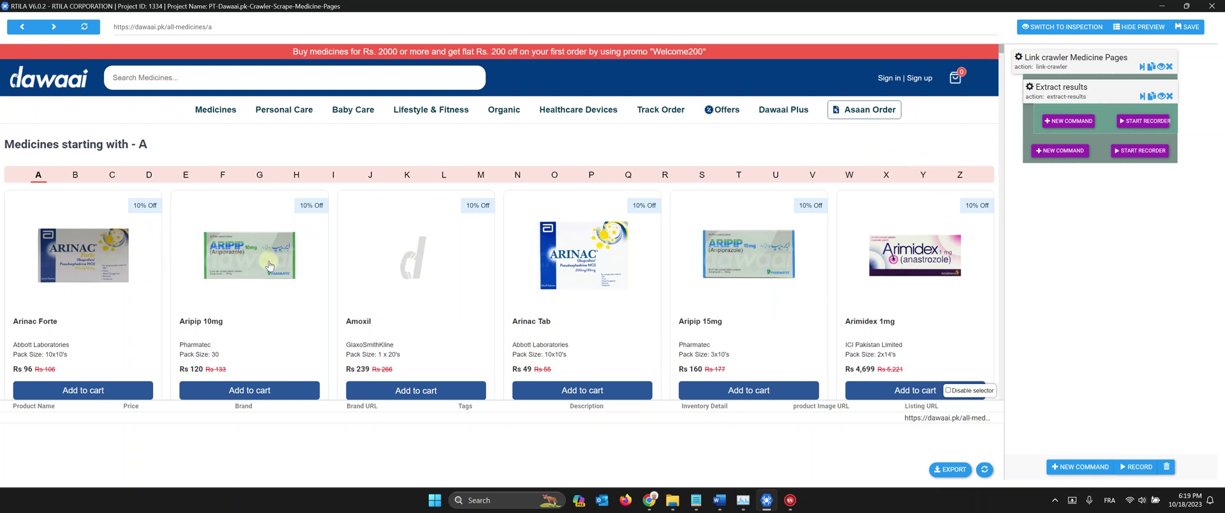
Step: Set the concurrent tabs of the Link crawler Medicine Pages command to 6 and review its levels and URL condition
{"action": "left_click", "coordinate": [1047, 59]}
{"action": "double_click", "coordinate": [1044, 185]}
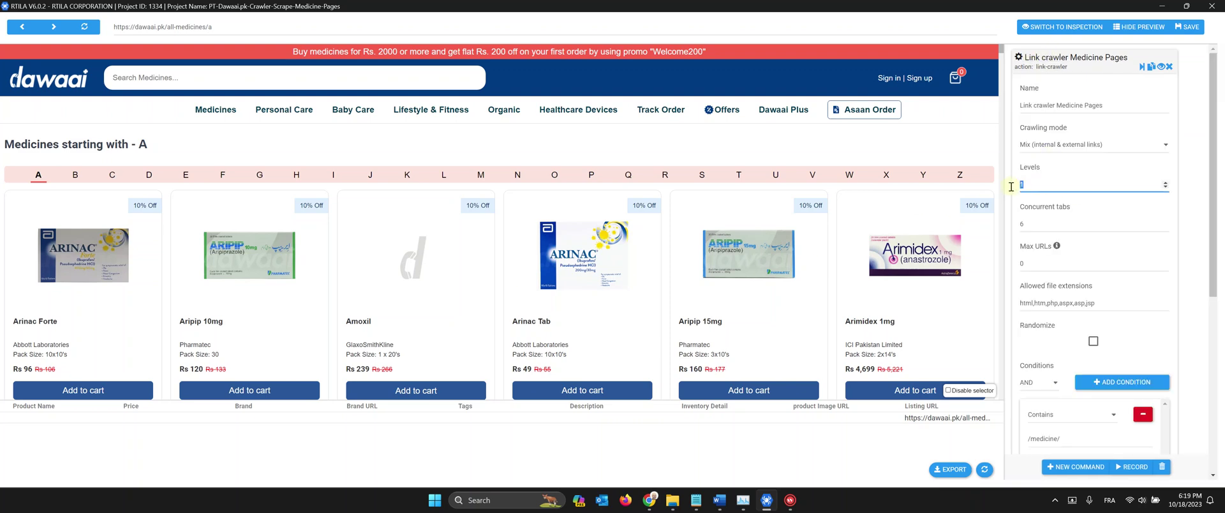
{"action": "left_click", "coordinate": [1045, 225]}
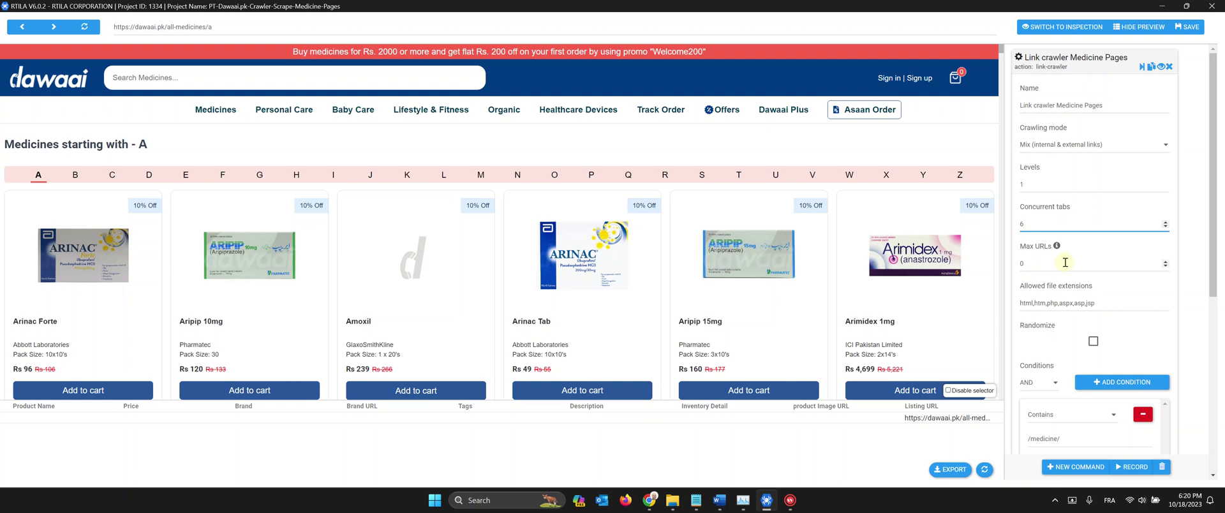
{"action": "left_click", "coordinate": [1022, 224]}
{"action": "type", "text": "6"}
{"action": "scroll", "coordinate": [1045, 223], "scroll_direction": "down", "scroll_amount": 2}
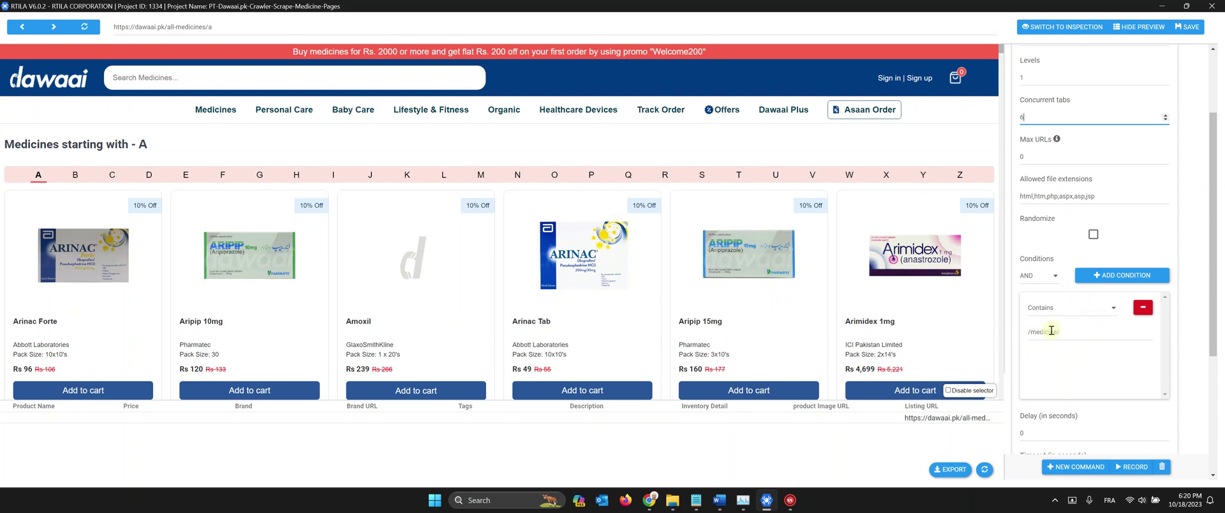
{"action": "scroll", "coordinate": [1028, 274], "scroll_direction": "up", "scroll_amount": 2}
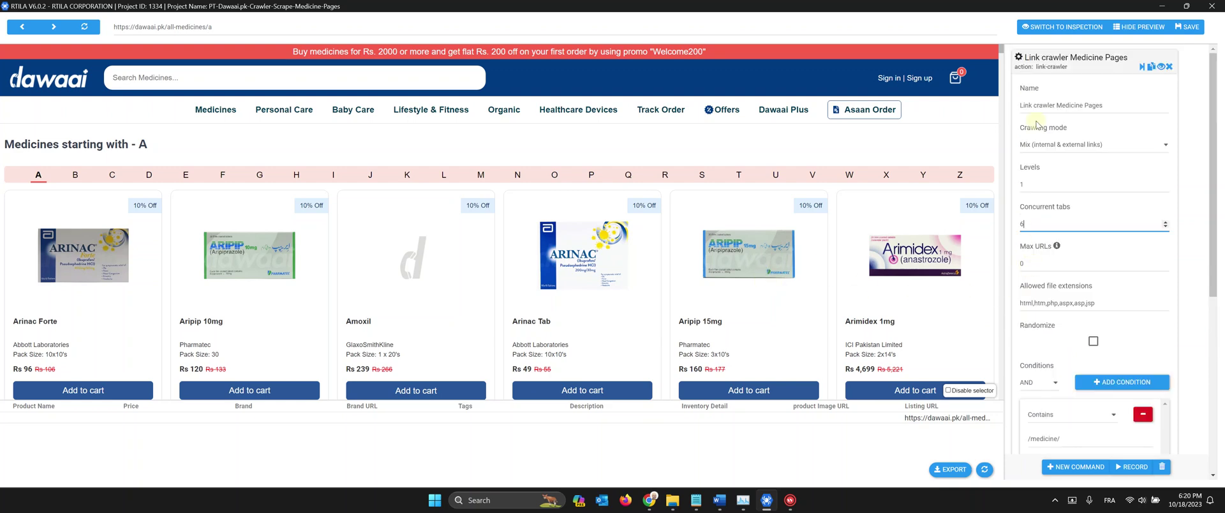
{"action": "left_click", "coordinate": [1045, 62]}
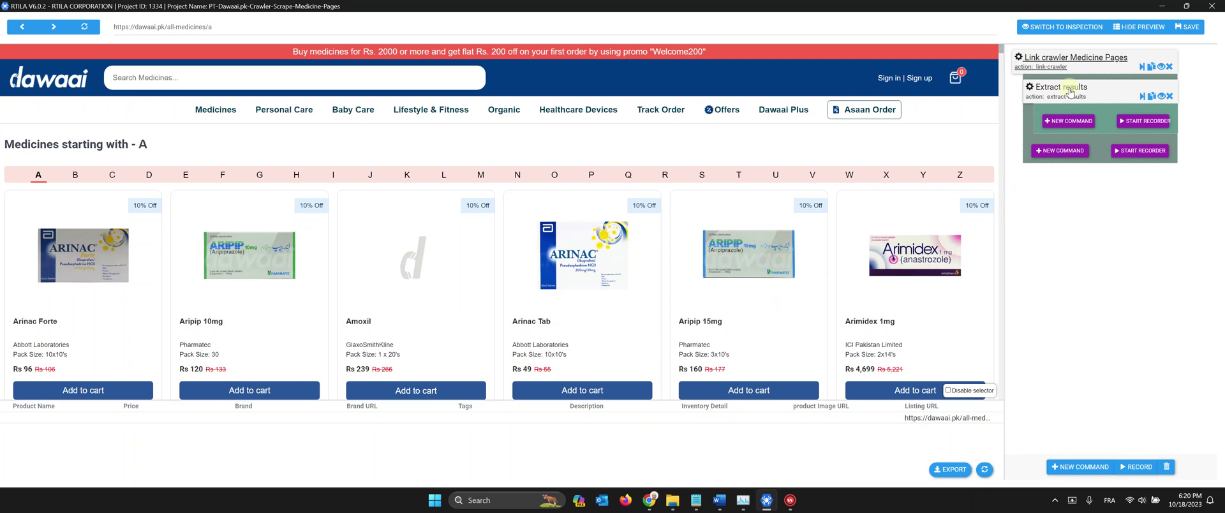
Step: Recheck the concurrent tabs setting of the Link crawler Medicine Pages command and save the project
{"action": "left_click", "coordinate": [1065, 65]}
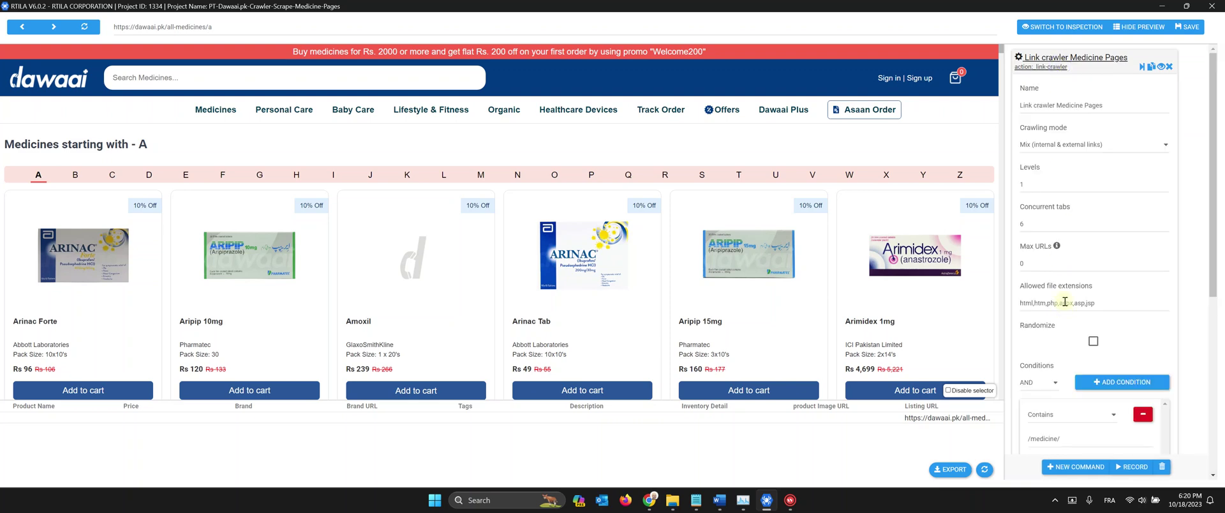
{"action": "double_click", "coordinate": [1037, 226]}
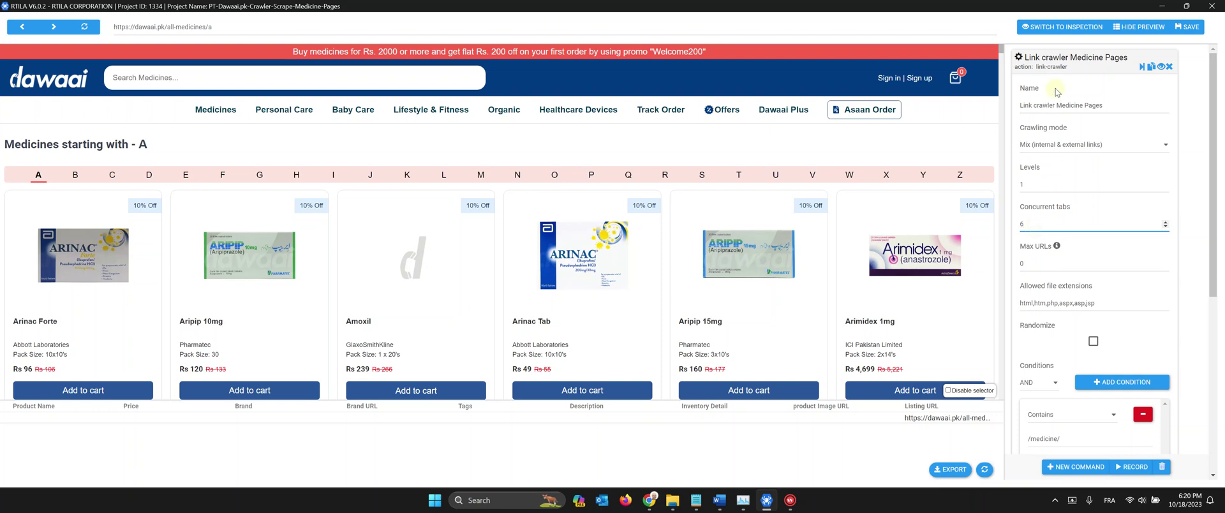
{"action": "left_click", "coordinate": [1051, 62]}
{"action": "left_click", "coordinate": [1184, 30]}
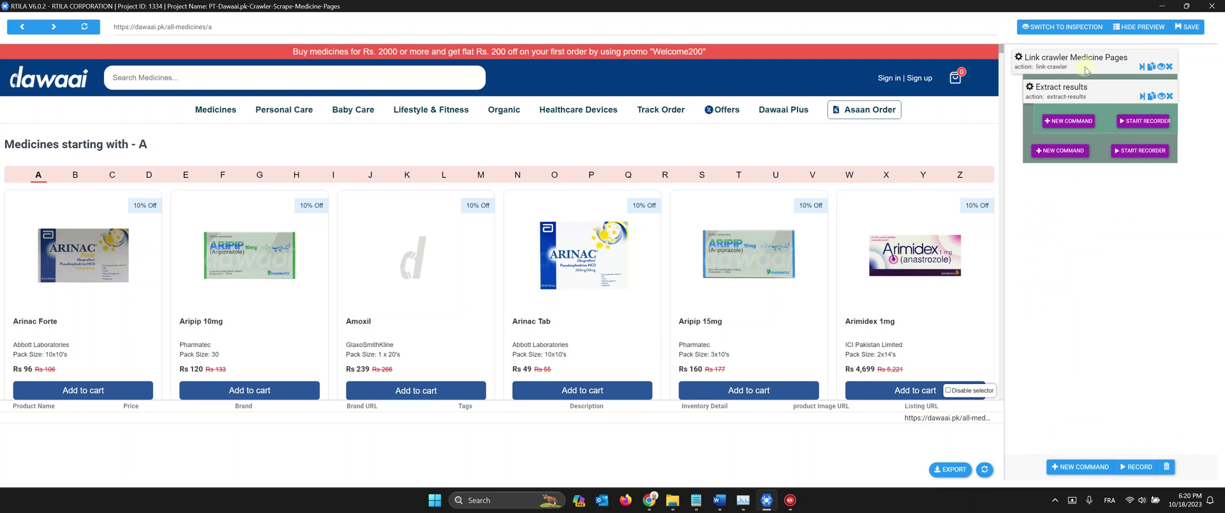
Step: Open the Arinac Forte product page in inspection mode and examine the CSS selector of the Product Name property
{"action": "left_click", "coordinate": [96, 269]}
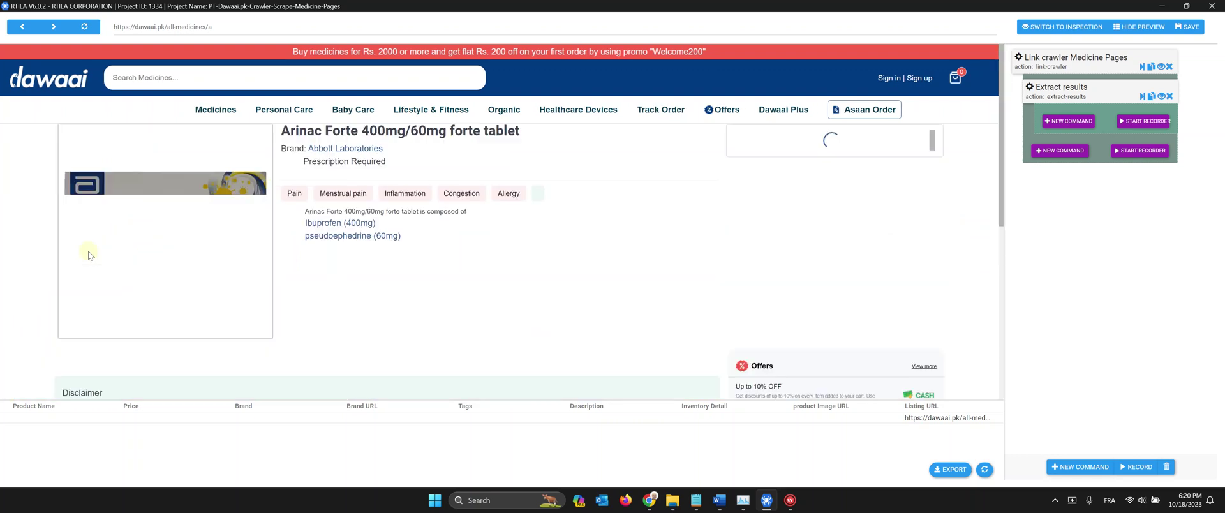
{"action": "left_click", "coordinate": [1063, 27]}
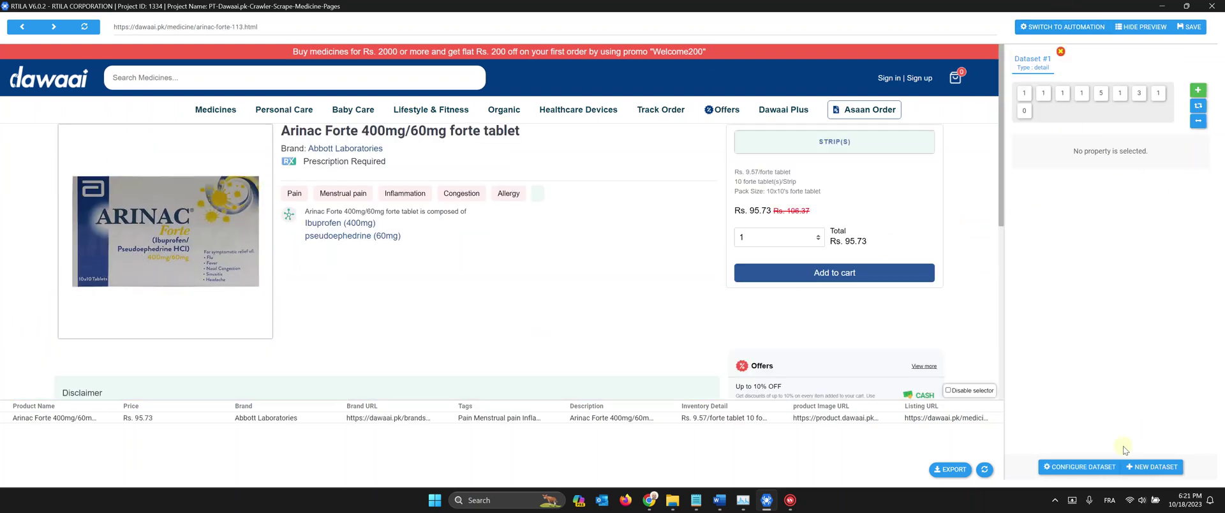
{"action": "left_click", "coordinate": [1024, 95]}
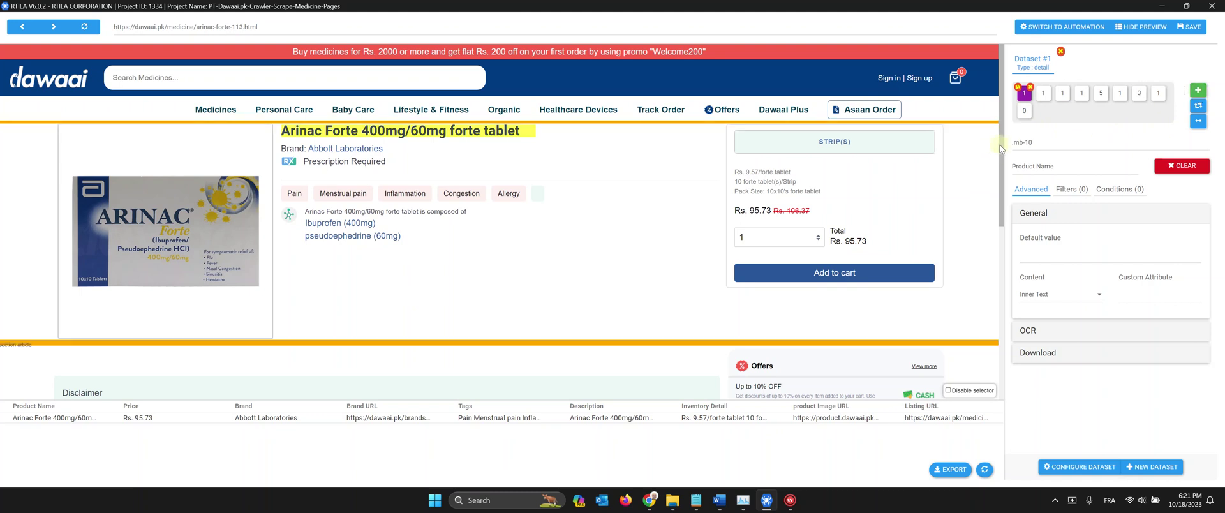
{"action": "left_click", "coordinate": [1023, 140]}
Step: Add a new property named "New Title" to Dataset #1
{"action": "left_click", "coordinate": [1197, 90]}
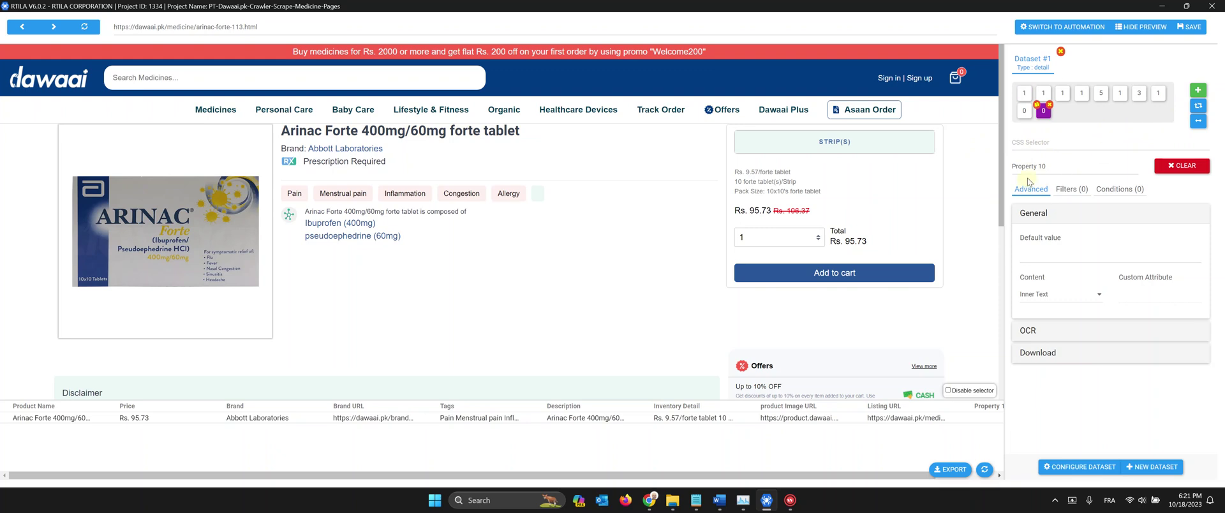
{"action": "left_click_drag", "start_coordinate": [1051, 166], "coordinate": [992, 168]}
{"action": "type", "text": "New Title"}
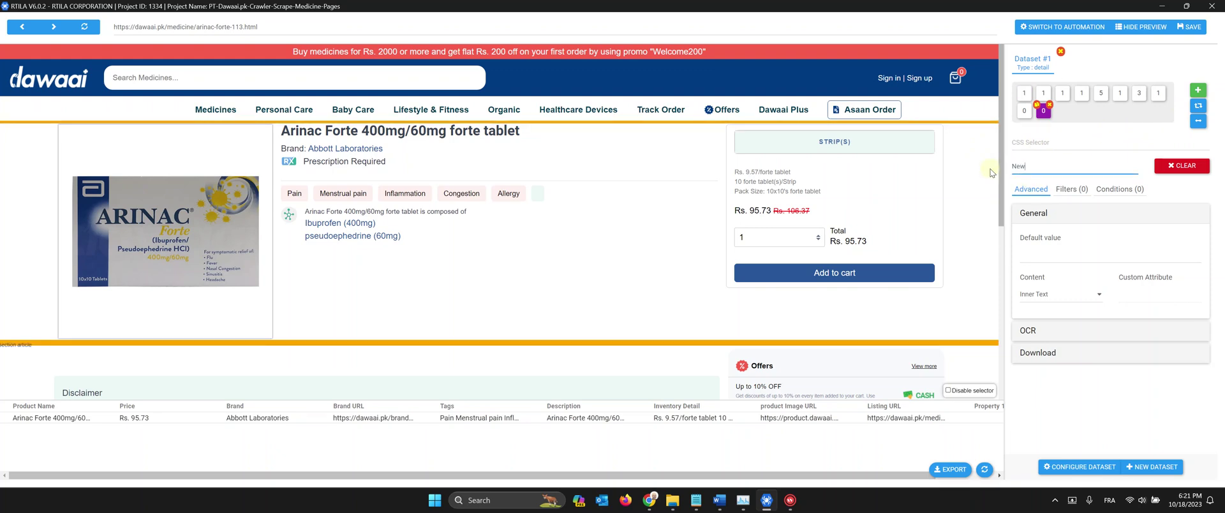
Step: Map New Title to the product heading, excluding the sign-in area of the page header, and delete the property
{"action": "left_click", "coordinate": [1057, 144]}
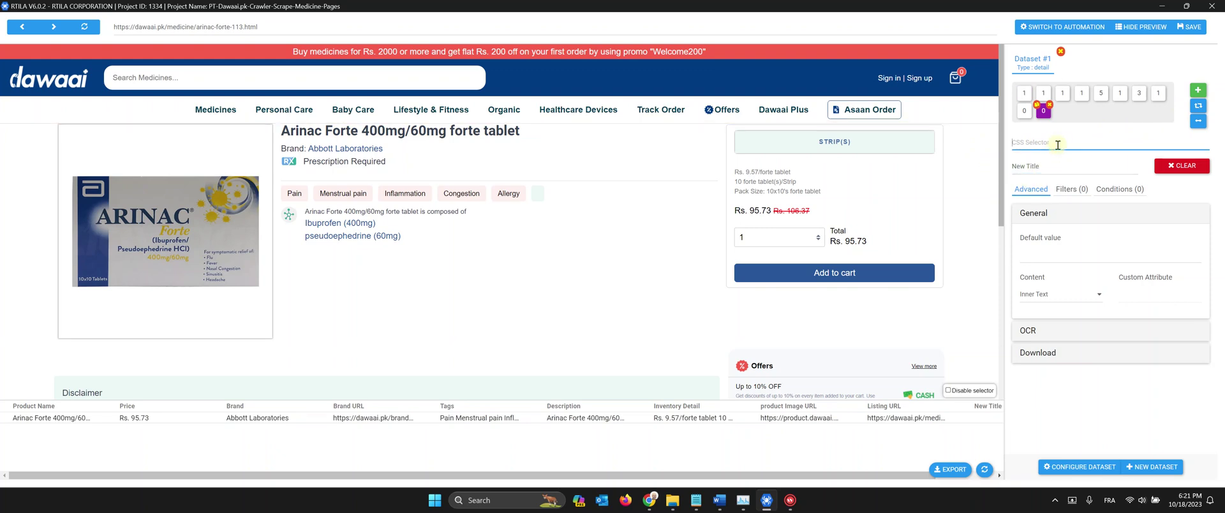
{"action": "left_click", "coordinate": [342, 132]}
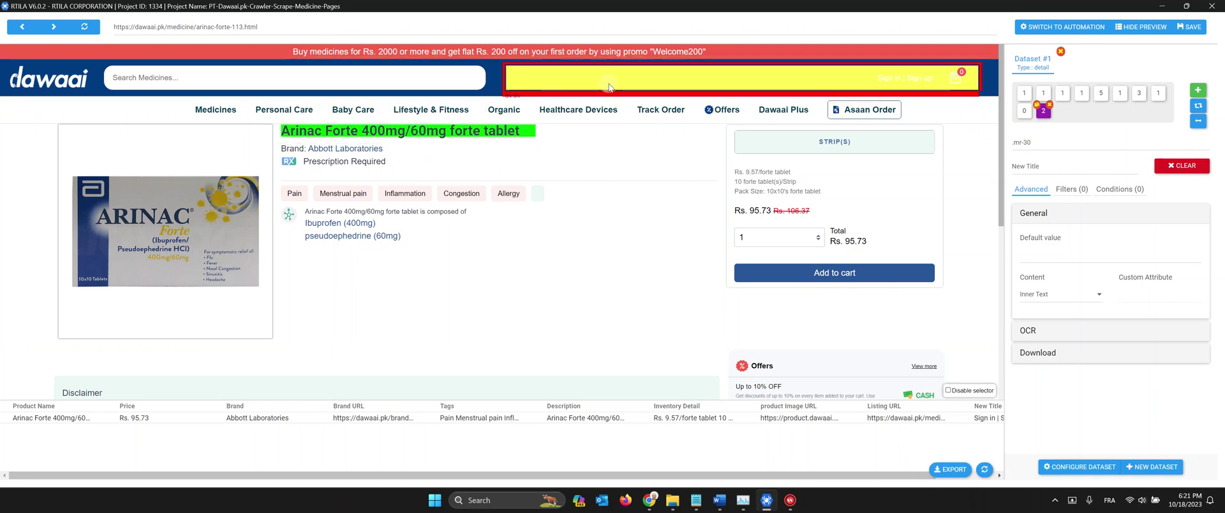
{"action": "left_click", "coordinate": [609, 83]}
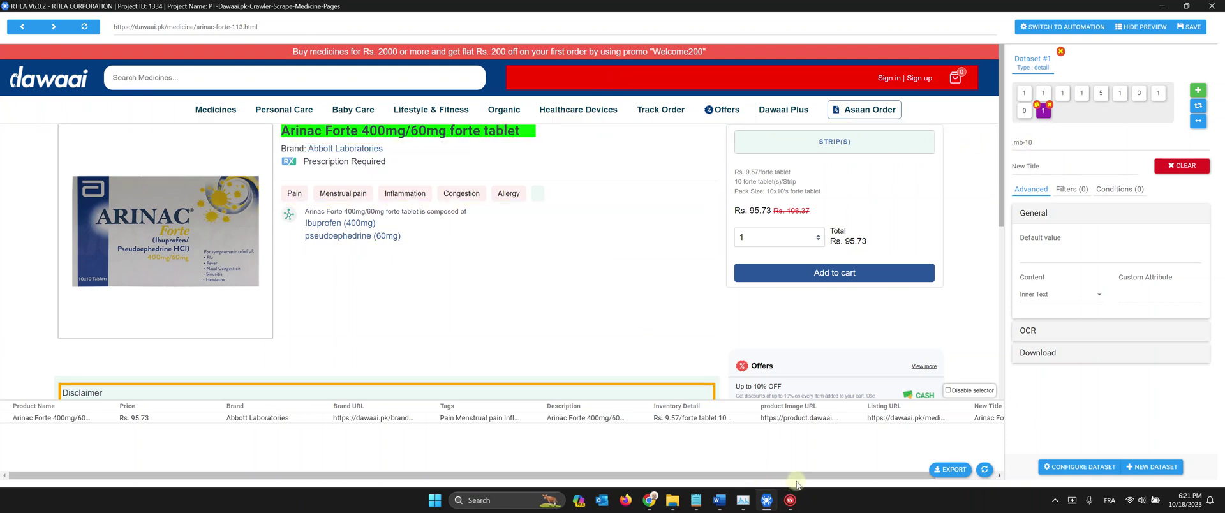
{"action": "left_click_drag", "start_coordinate": [856, 476], "coordinate": [917, 466]}
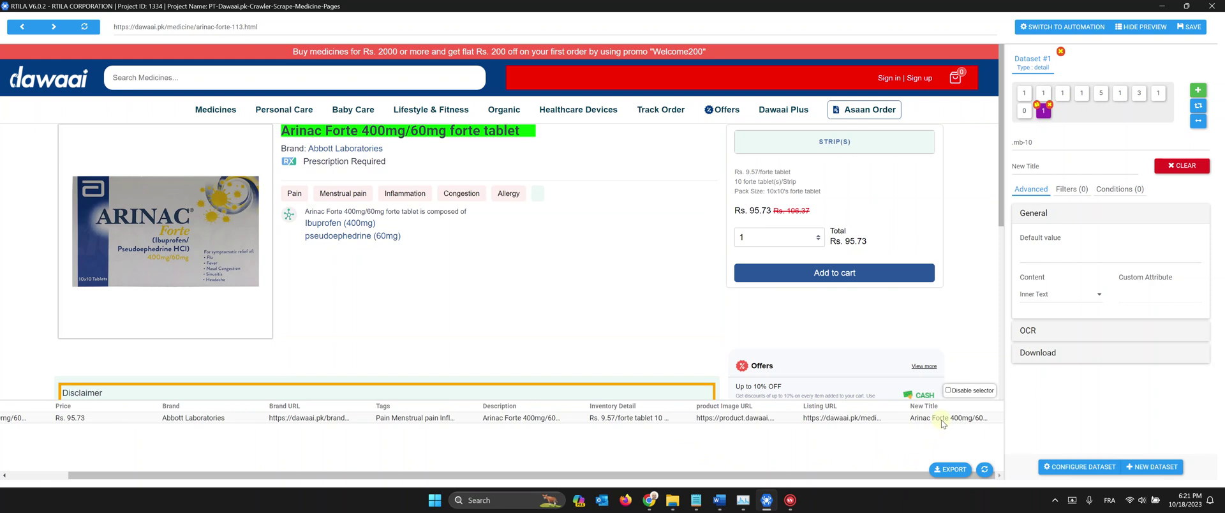
{"action": "left_click", "coordinate": [1049, 105]}
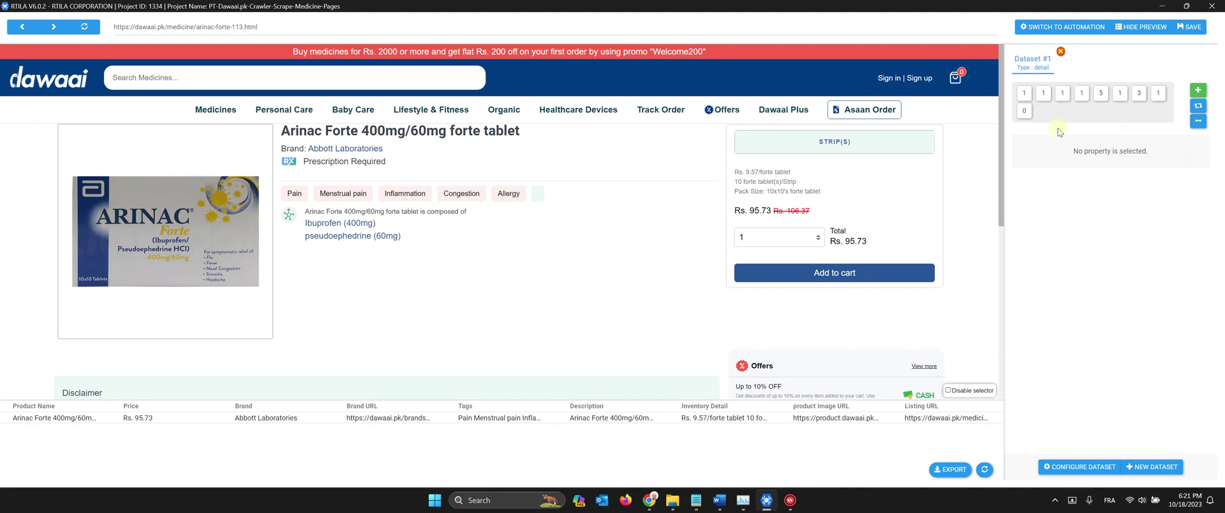
Step: Examine the Price, Brand and Brand URL properties, including the content type options of Brand URL
{"action": "left_click", "coordinate": [1039, 97]}
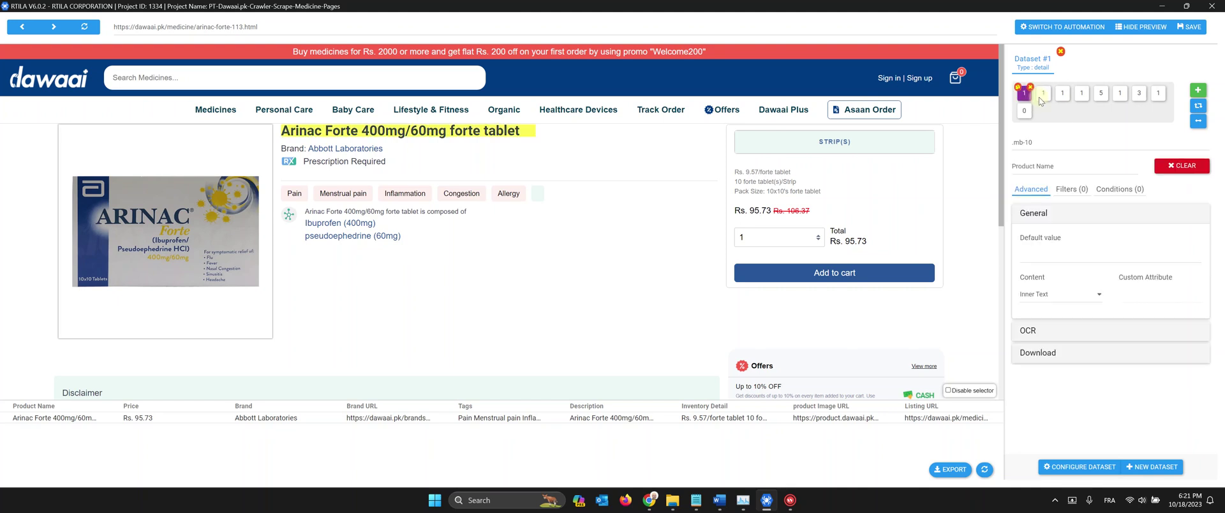
{"action": "left_click", "coordinate": [1042, 96]}
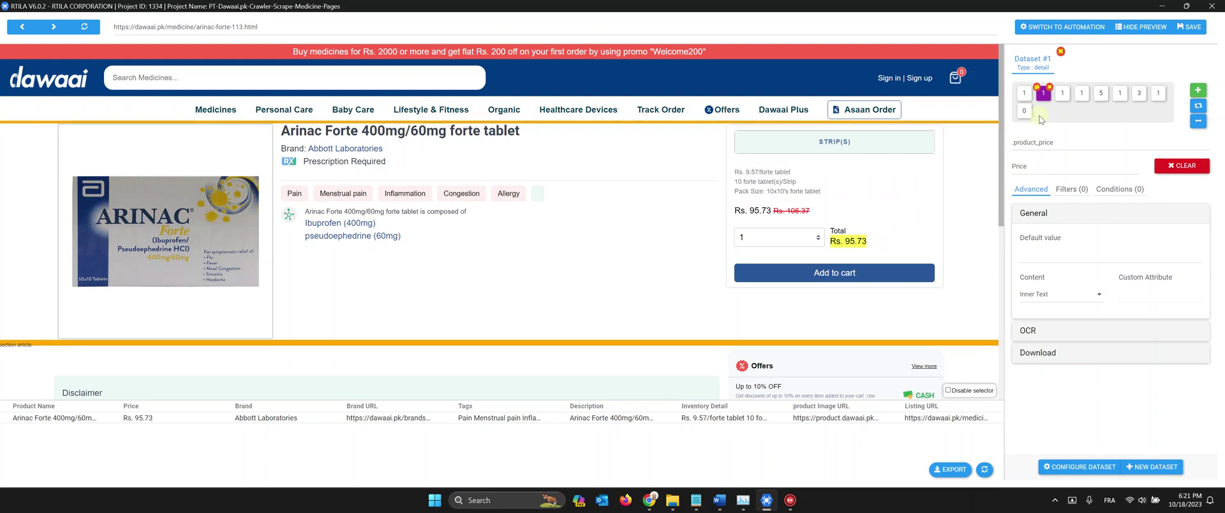
{"action": "left_click", "coordinate": [1062, 93]}
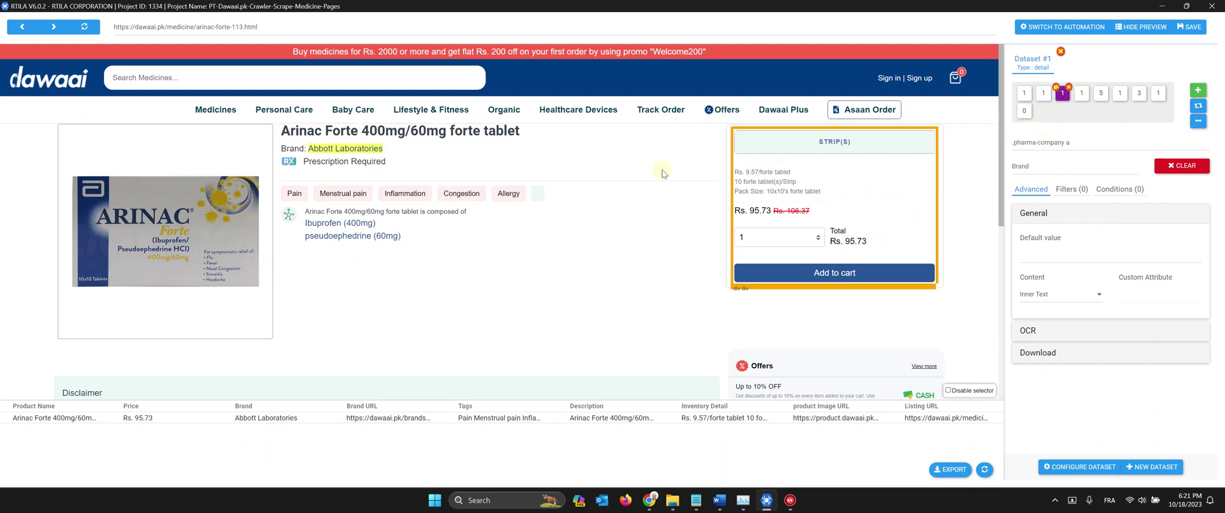
{"action": "left_click", "coordinate": [1082, 93]}
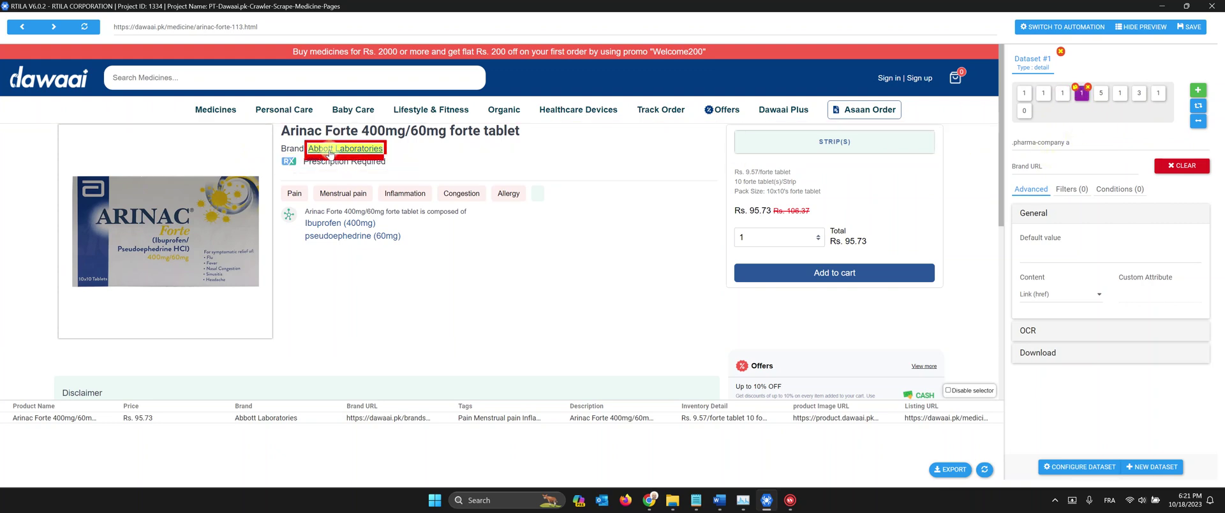
{"action": "left_click", "coordinate": [1071, 296]}
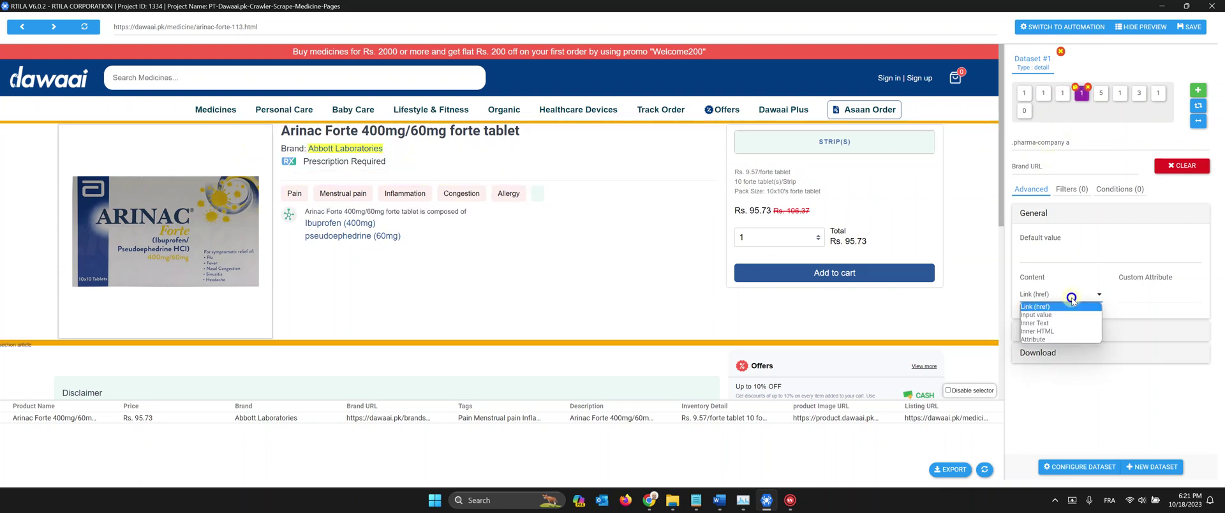
{"action": "left_click", "coordinate": [1071, 297]}
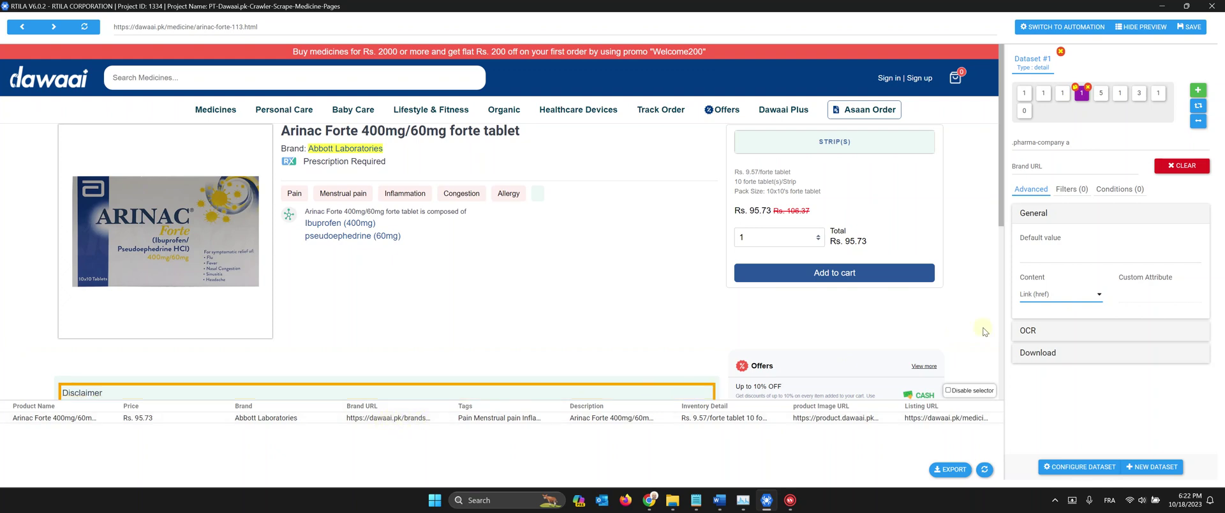
Step: Examine which page elements the Tags, Description and Inventory Detail properties select
{"action": "left_click", "coordinate": [1102, 94]}
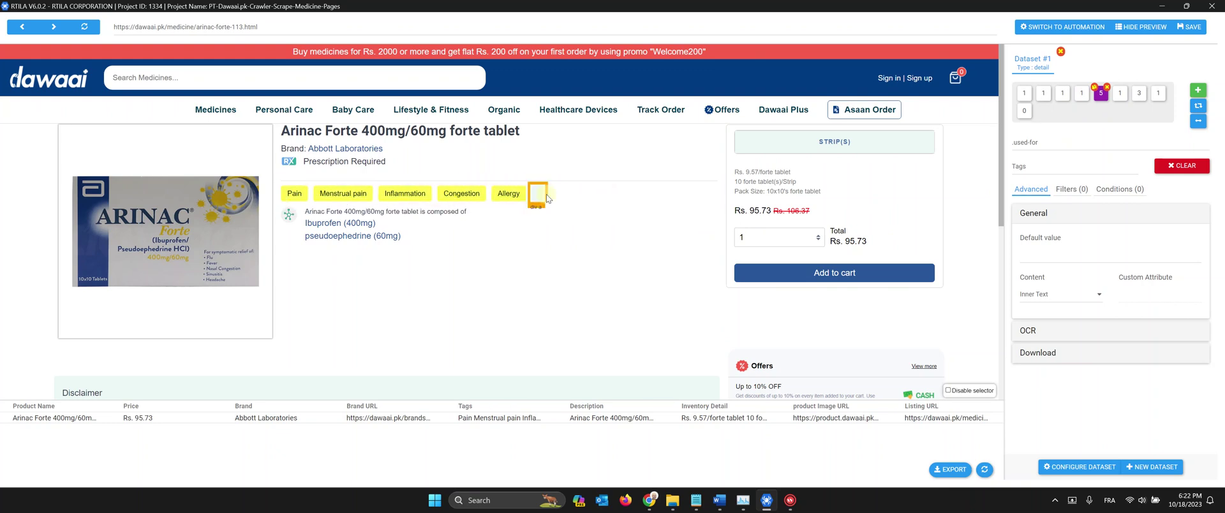
{"action": "left_click", "coordinate": [1121, 96]}
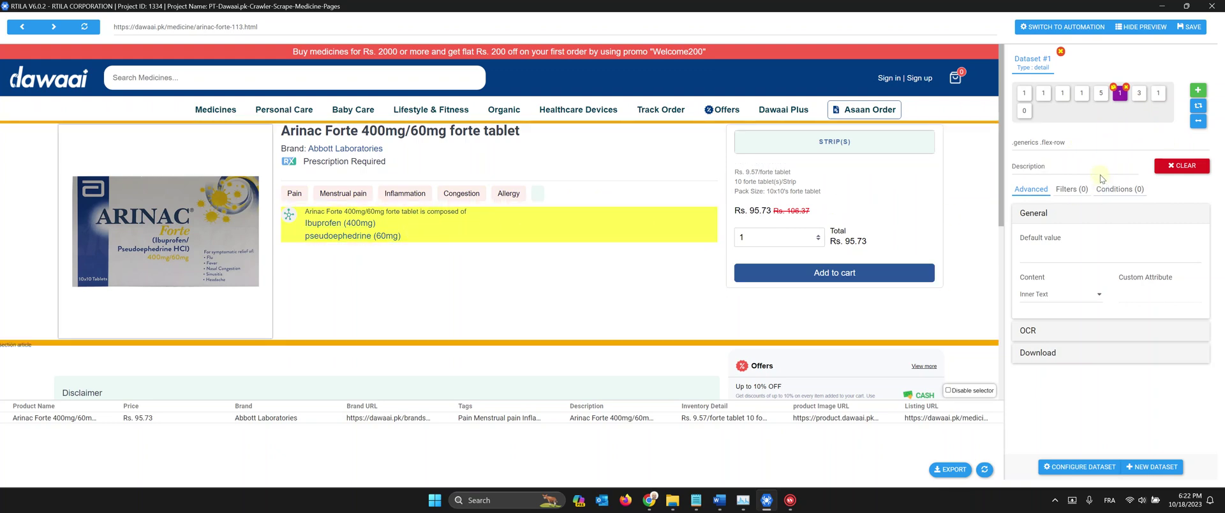
{"action": "left_click", "coordinate": [1138, 96]}
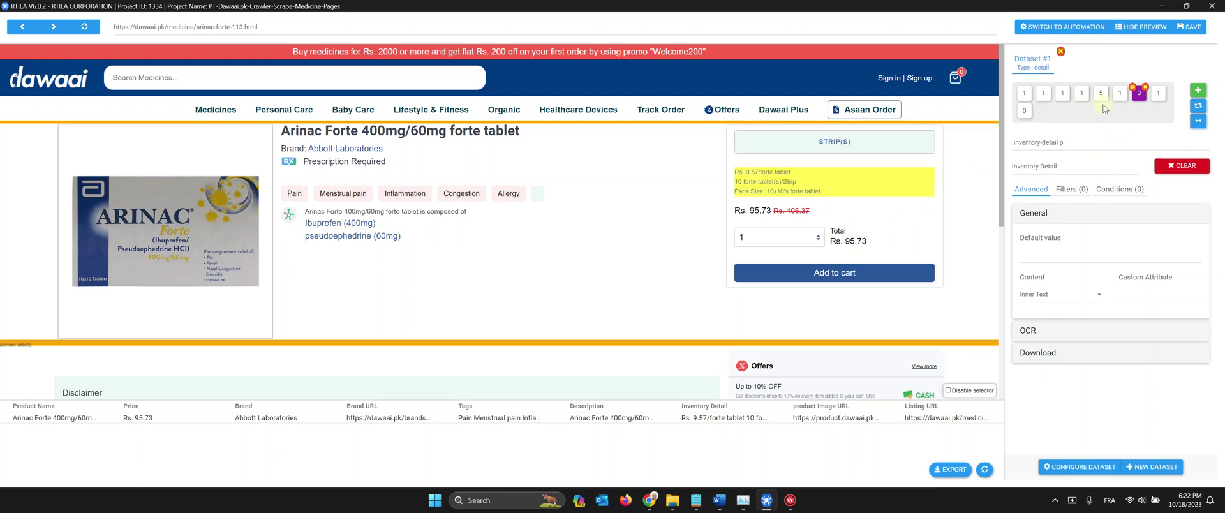
Step: Examine the product Image URL property's content type and previewed value, and the Listing URL property's settings
{"action": "left_click", "coordinate": [1156, 94]}
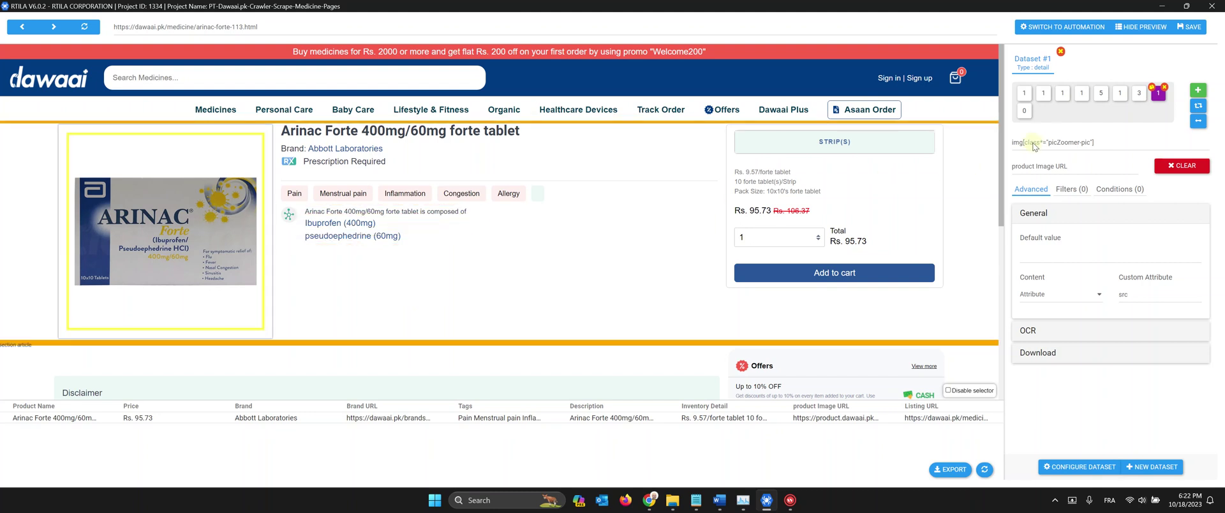
{"action": "left_click", "coordinate": [1049, 297]}
{"action": "left_click", "coordinate": [1045, 298]}
{"action": "left_click", "coordinate": [805, 421]}
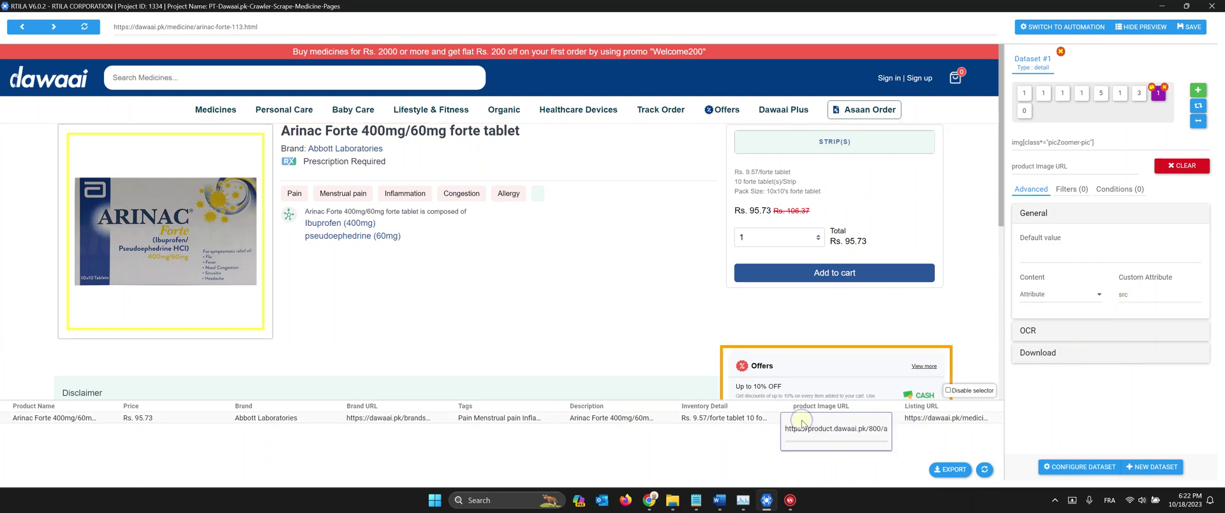
{"action": "left_click", "coordinate": [756, 424]}
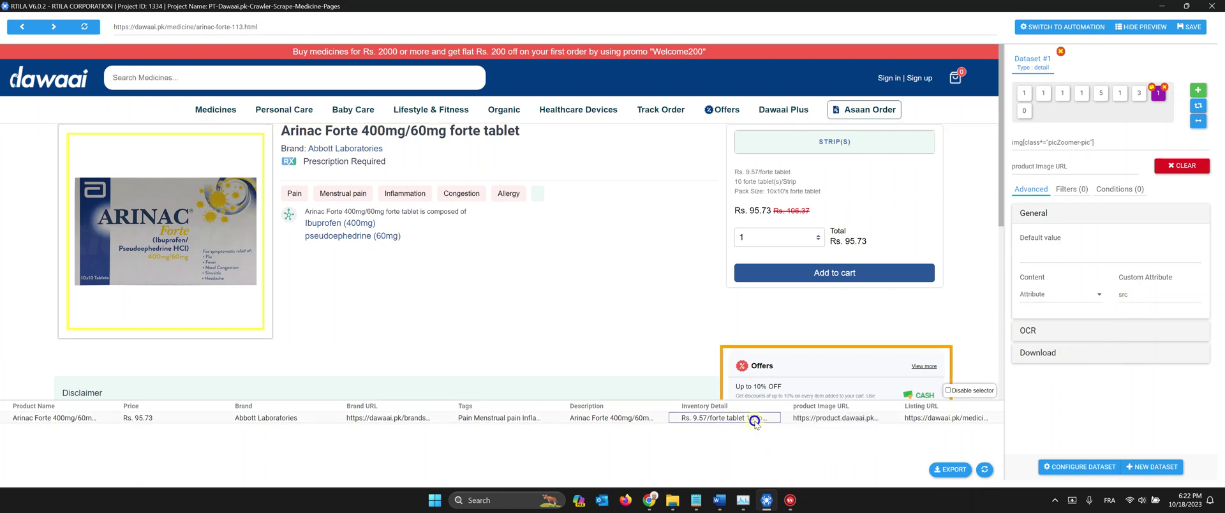
{"action": "left_click", "coordinate": [1024, 112]}
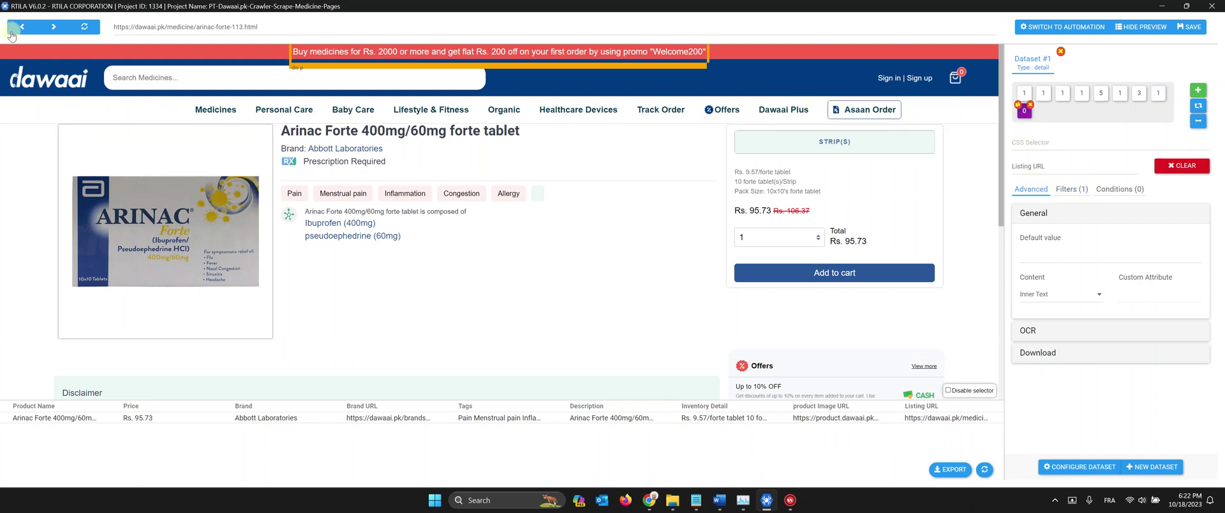
Step: Examine the product page's address and the Listing URL property's filter action that reads window.location.href
{"action": "left_click", "coordinate": [171, 26]}
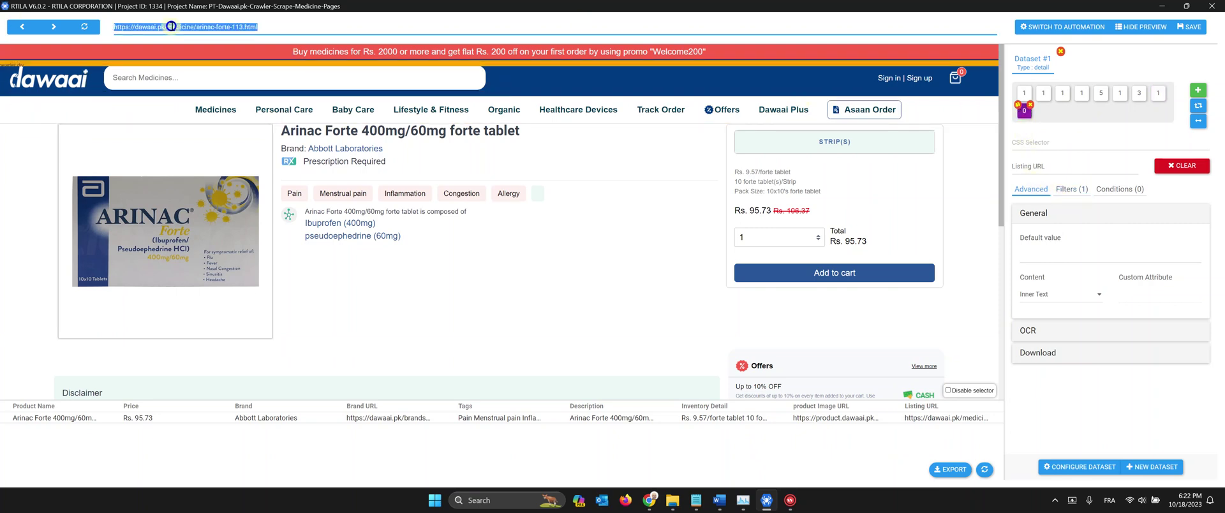
{"action": "left_click", "coordinate": [303, 31]}
{"action": "left_click", "coordinate": [1067, 193]}
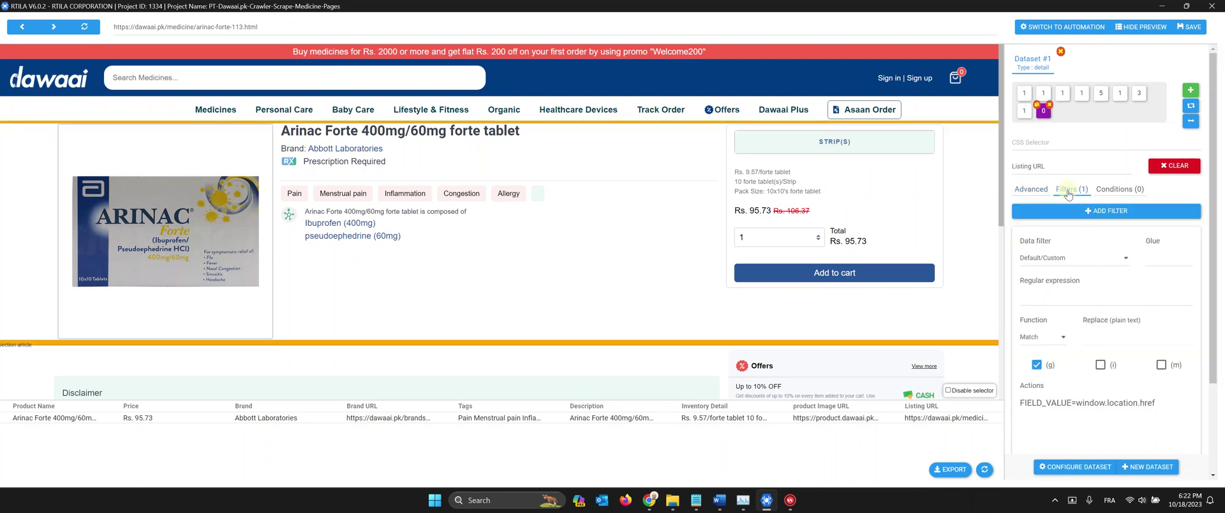
{"action": "left_click_drag", "start_coordinate": [1123, 404], "coordinate": [1015, 403]}
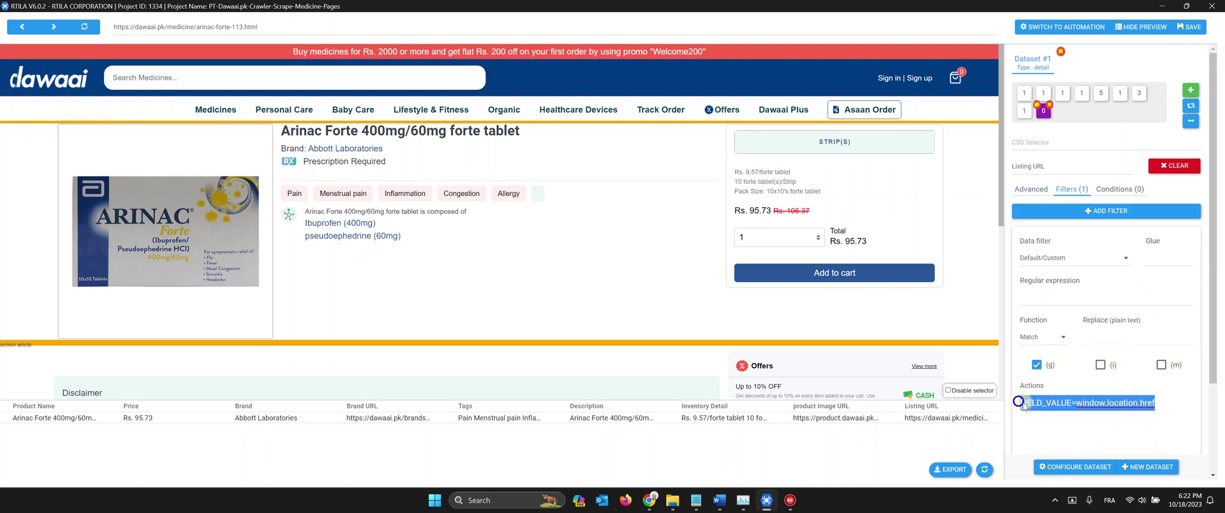
{"action": "left_click", "coordinate": [1103, 406]}
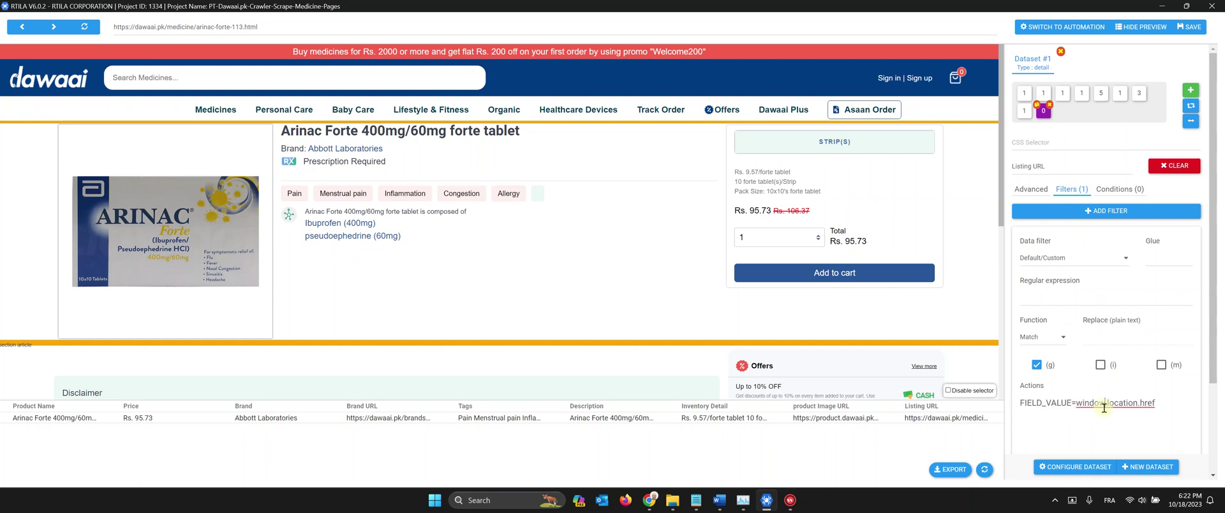
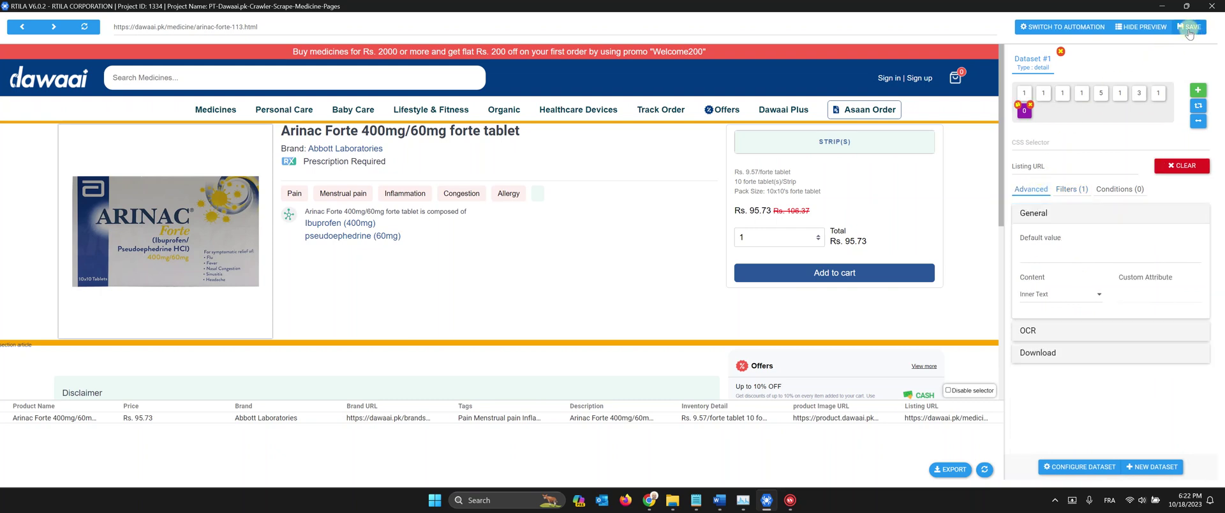
Step: Save and close the project editor, and run PT-Dawaai.pk-Crawler-Scrape-Medicine-Pages locally
{"action": "left_click", "coordinate": [1189, 31]}
{"action": "left_click", "coordinate": [1211, 5]}
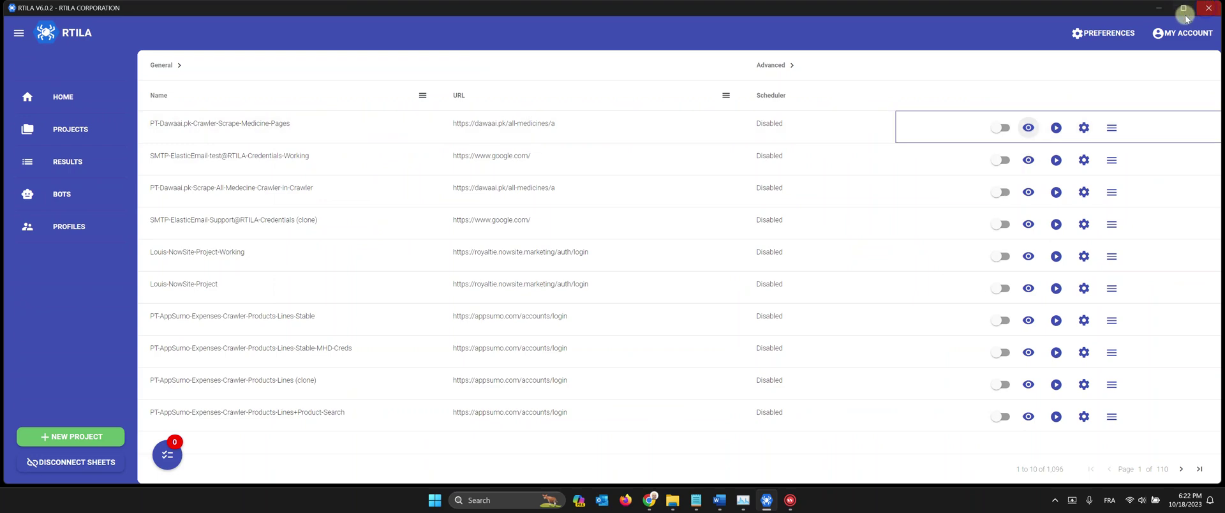
{"action": "left_click", "coordinate": [1056, 128]}
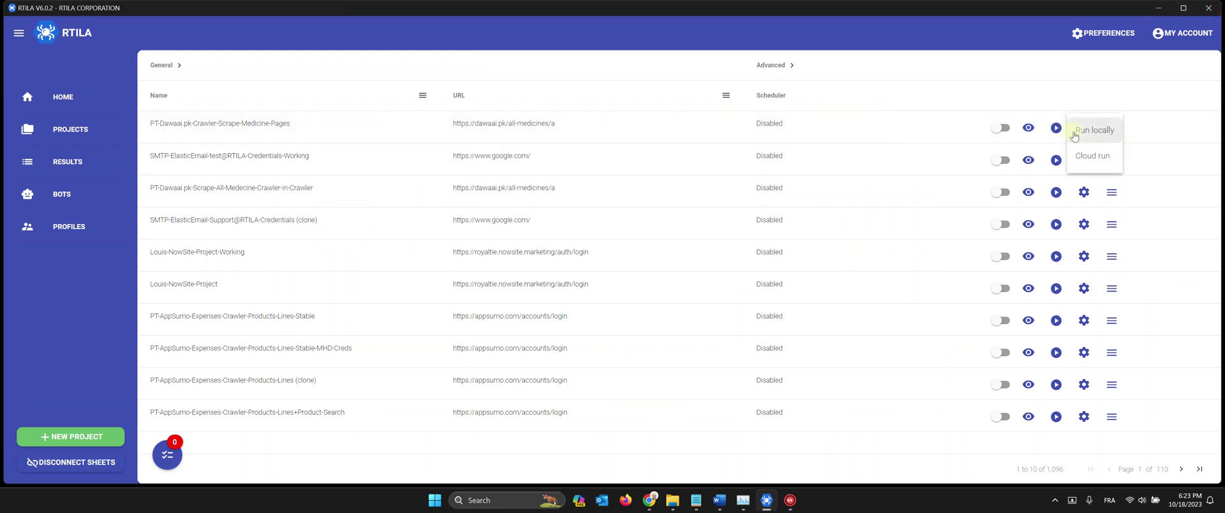
{"action": "left_click", "coordinate": [1077, 132]}
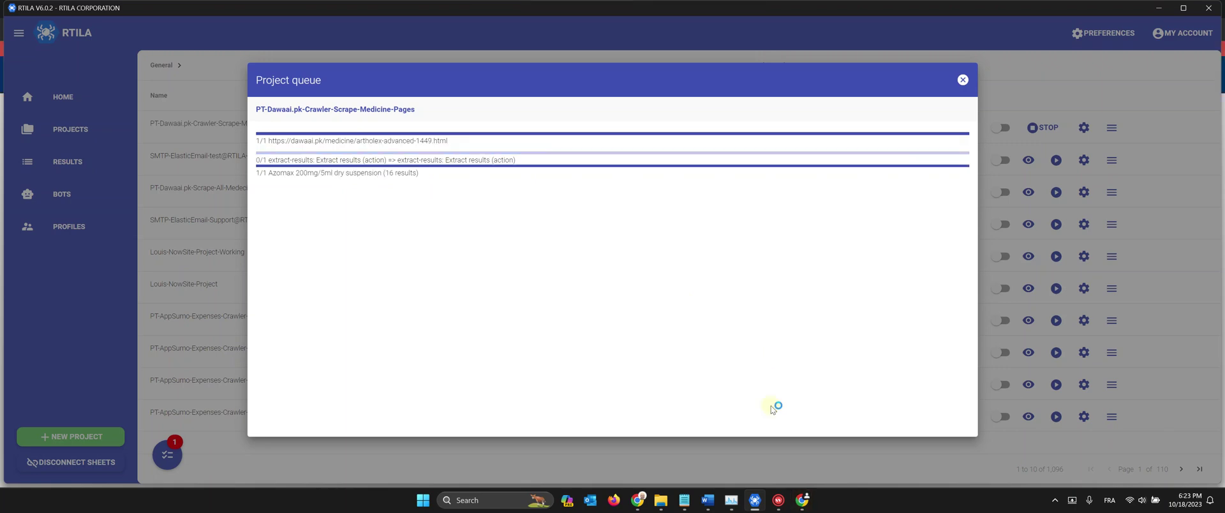
Step: Monitor the crawl by alternating between the project queue's progress and the browser opening the medicine pages
{"action": "left_click", "coordinate": [753, 504]}
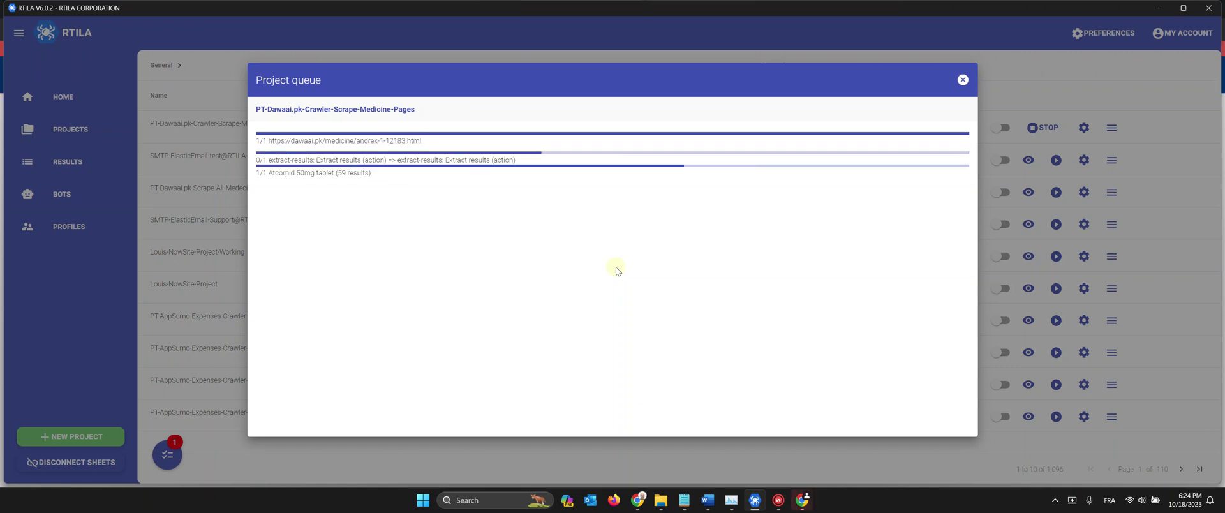
{"action": "left_click", "coordinate": [759, 508]}
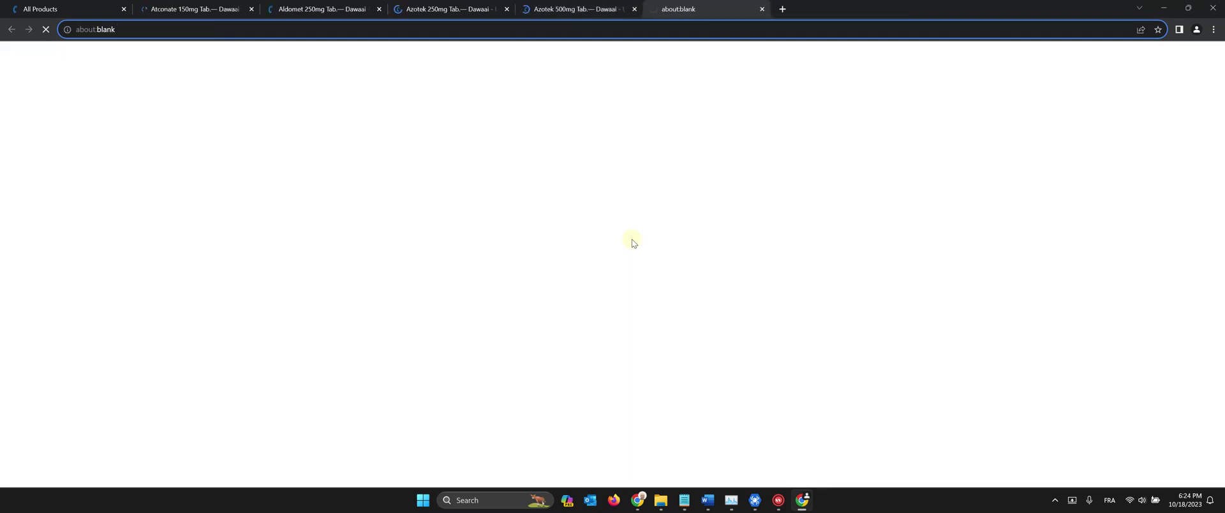
{"action": "left_click", "coordinate": [755, 499]}
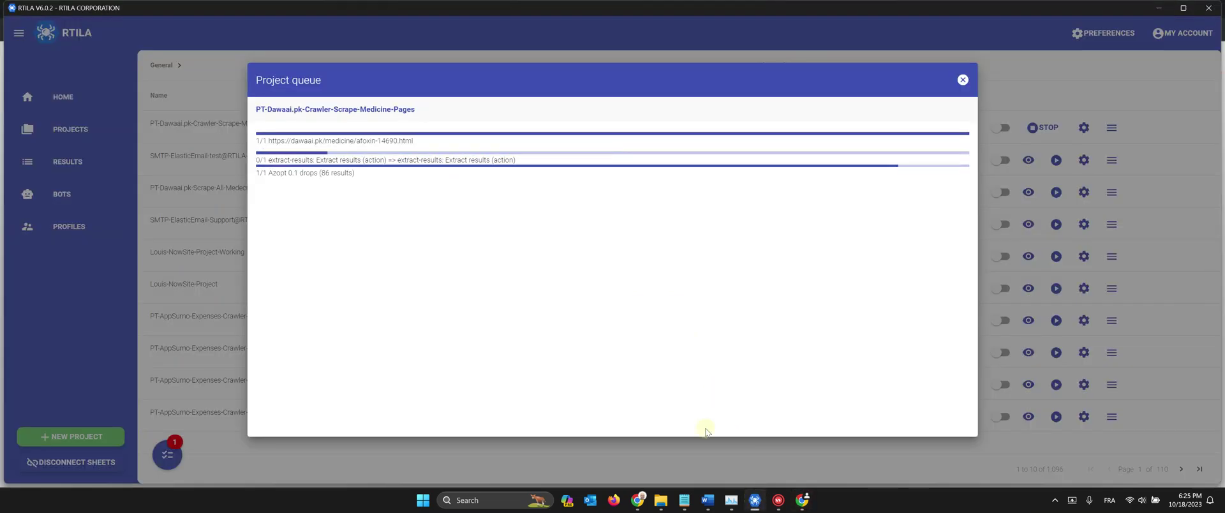
{"action": "left_click", "coordinate": [754, 500]}
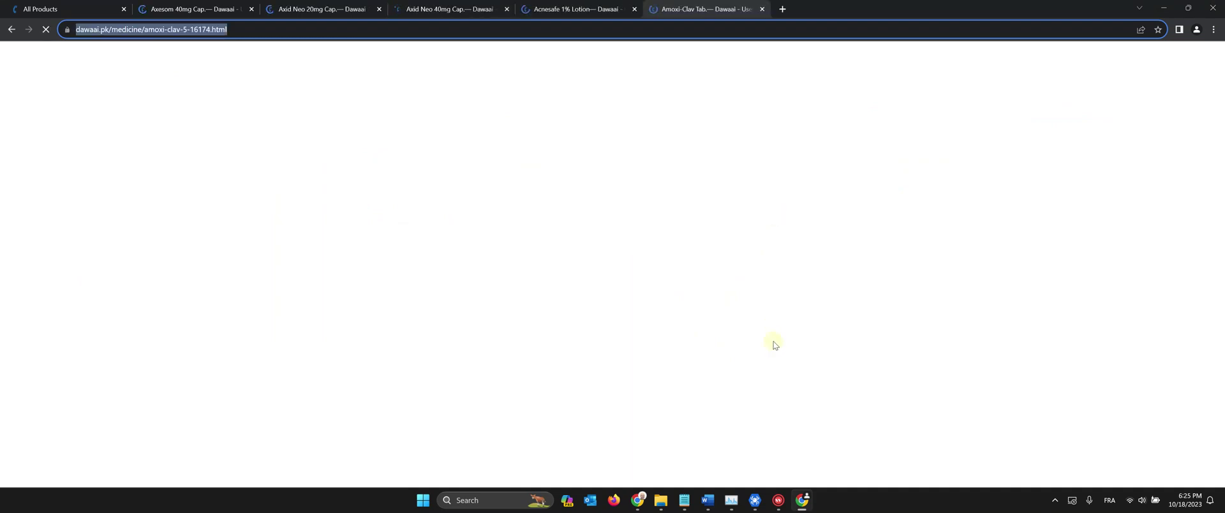
{"action": "left_click", "coordinate": [755, 500]}
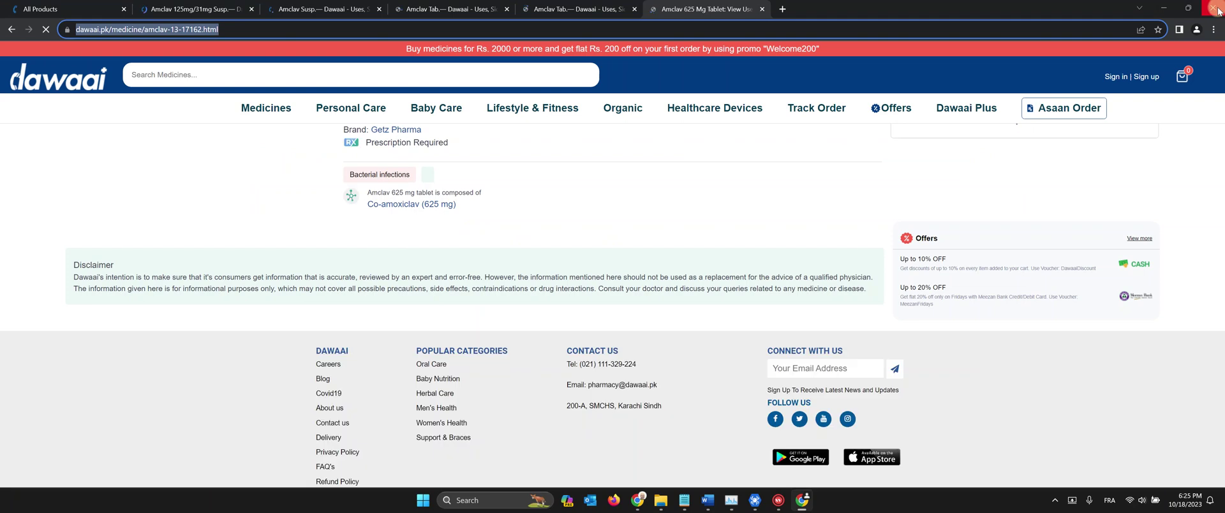
Step: End the crawl by closing its browser window, and dismiss the project queue in RTILA
{"action": "left_click", "coordinate": [1215, 8]}
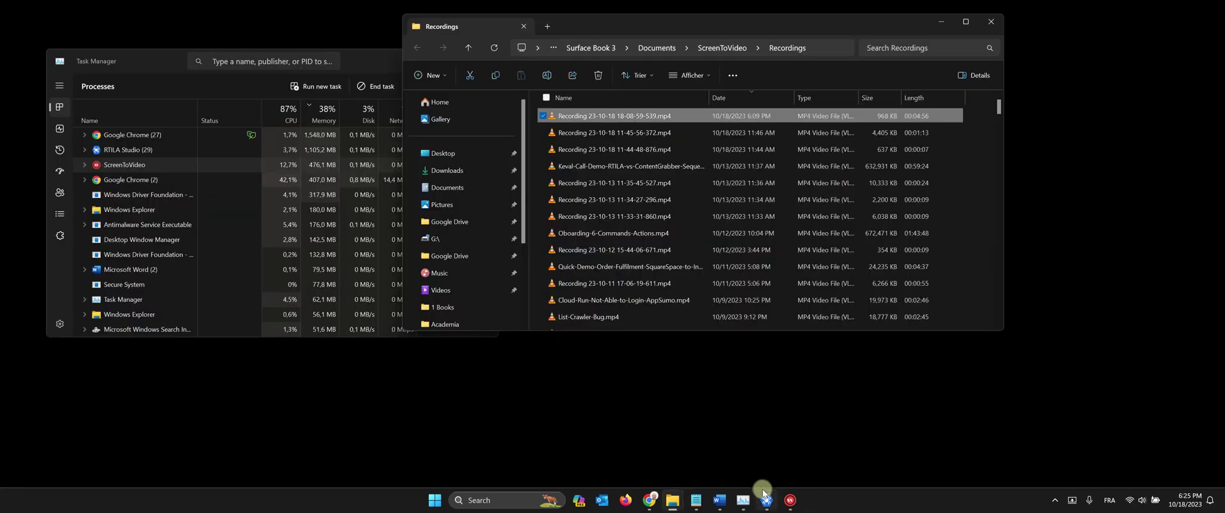
{"action": "left_click", "coordinate": [771, 501]}
{"action": "left_click", "coordinate": [960, 81]}
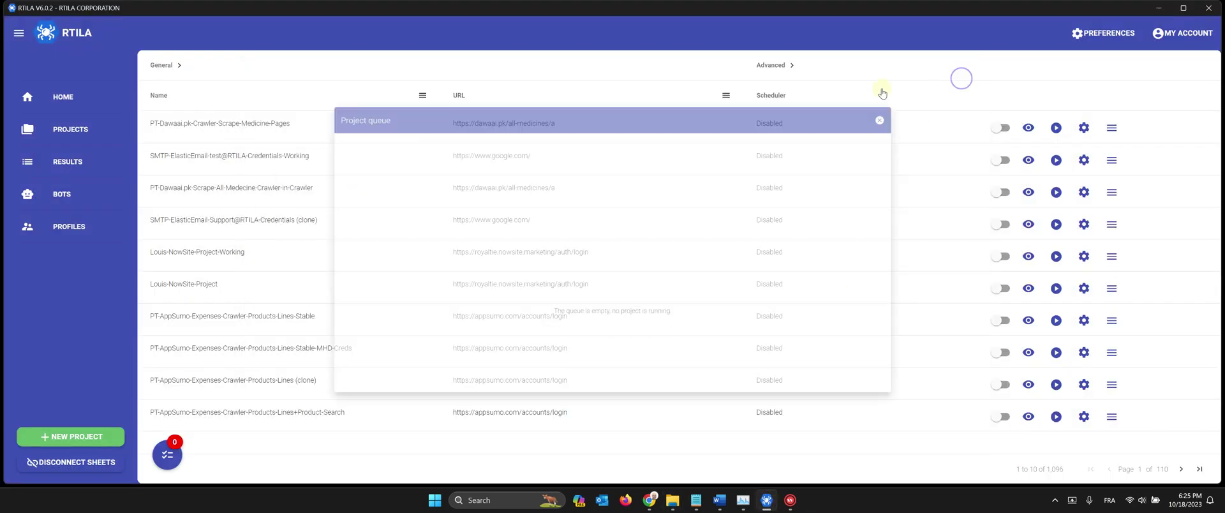
Step: Preview the newest results of PT-Dawaai.pk-Crawler-Scrape-Medicine-Pages and page through the extracted medicine records to the last page
{"action": "left_click", "coordinate": [57, 160]}
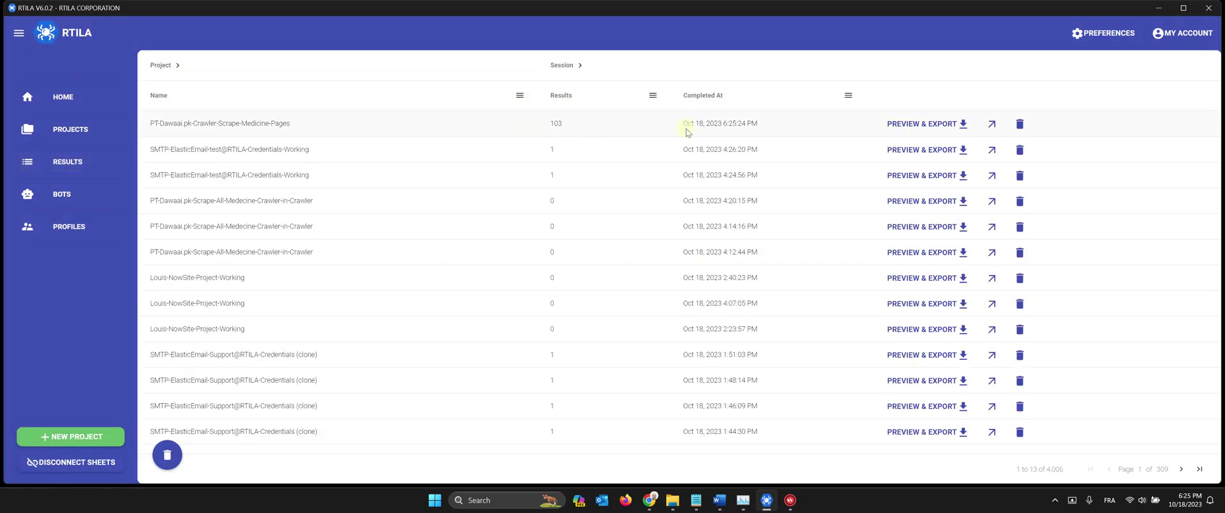
{"action": "left_click", "coordinate": [893, 124]}
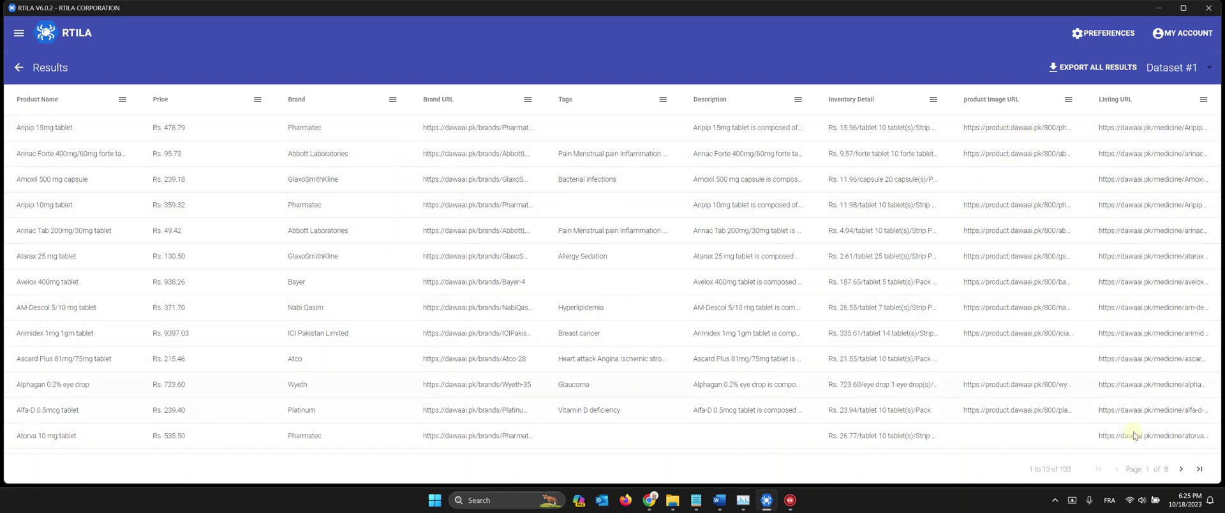
{"action": "left_click", "coordinate": [1182, 470]}
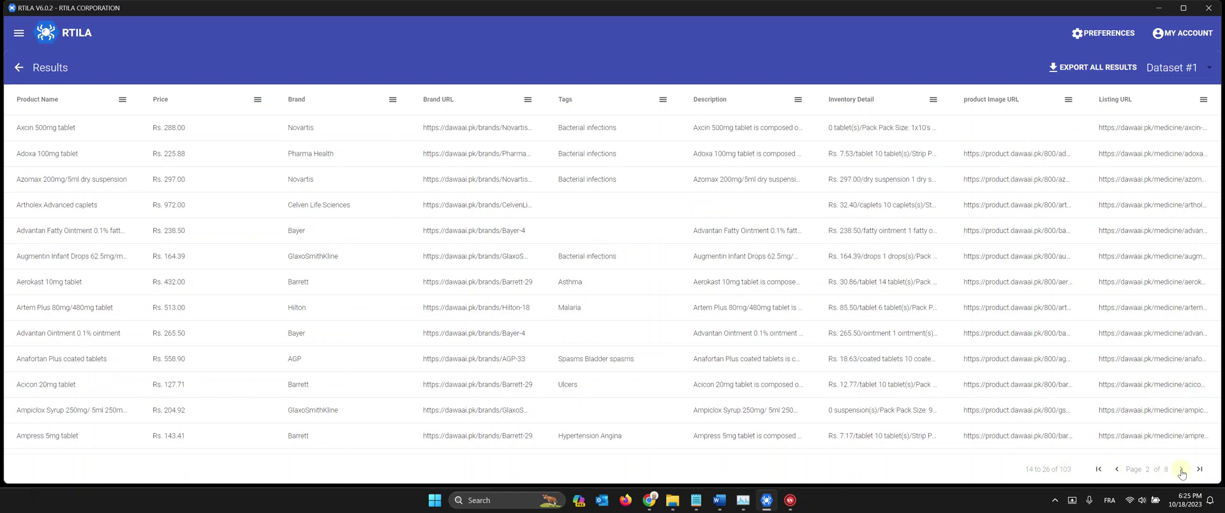
{"action": "left_click", "coordinate": [1181, 470]}
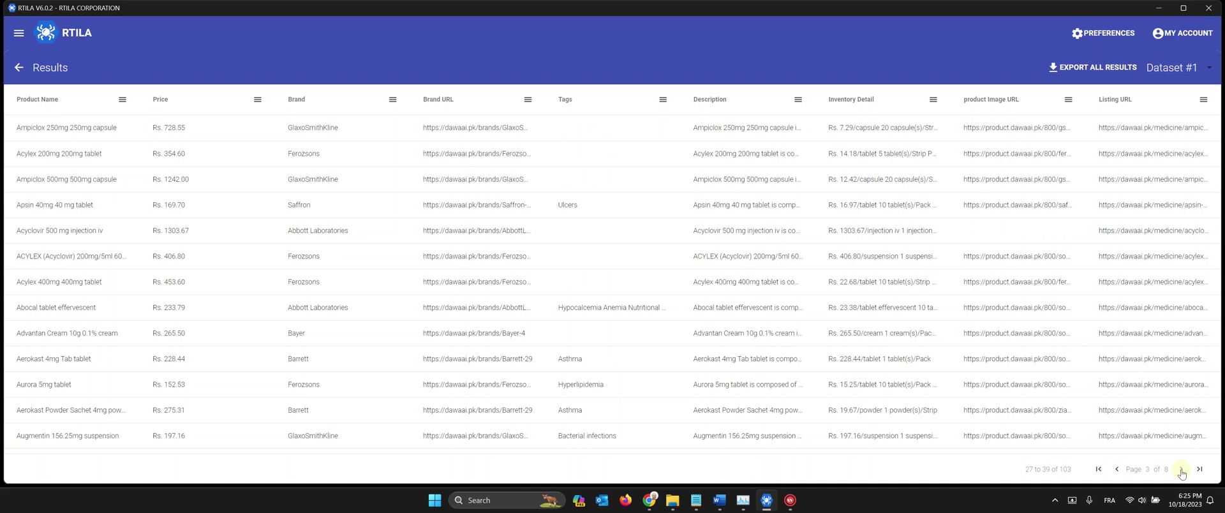
{"action": "left_click", "coordinate": [1182, 471]}
{"action": "left_click", "coordinate": [1181, 470]}
{"action": "left_click", "coordinate": [1181, 472]}
{"action": "left_click", "coordinate": [1181, 473]}
{"action": "left_click", "coordinate": [1181, 473]}
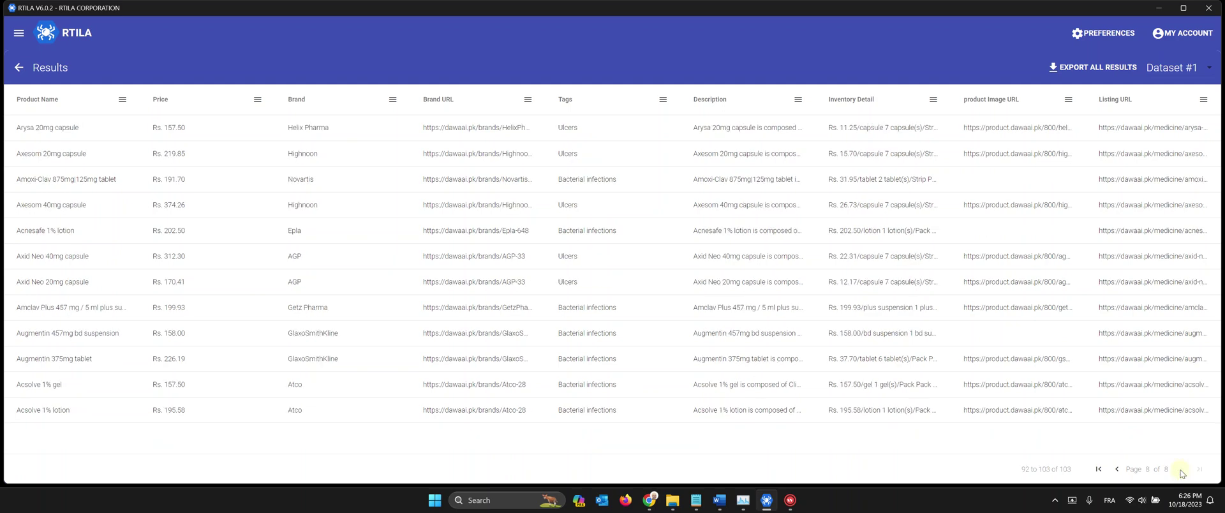
Step: Page back through the extracted medicine records to the first page of results
{"action": "left_click", "coordinate": [1118, 471]}
{"action": "left_click", "coordinate": [1118, 471]}
{"action": "left_click", "coordinate": [1118, 470]}
{"action": "left_click", "coordinate": [1118, 471]}
{"action": "left_click", "coordinate": [1118, 471]}
{"action": "left_click", "coordinate": [1119, 471]}
{"action": "left_click", "coordinate": [1120, 470]}
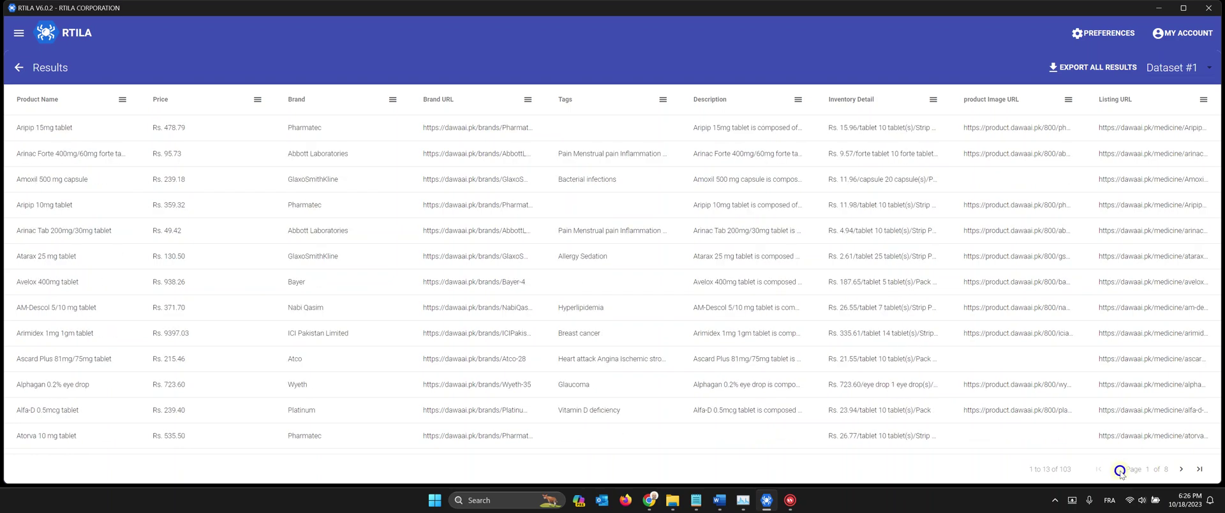